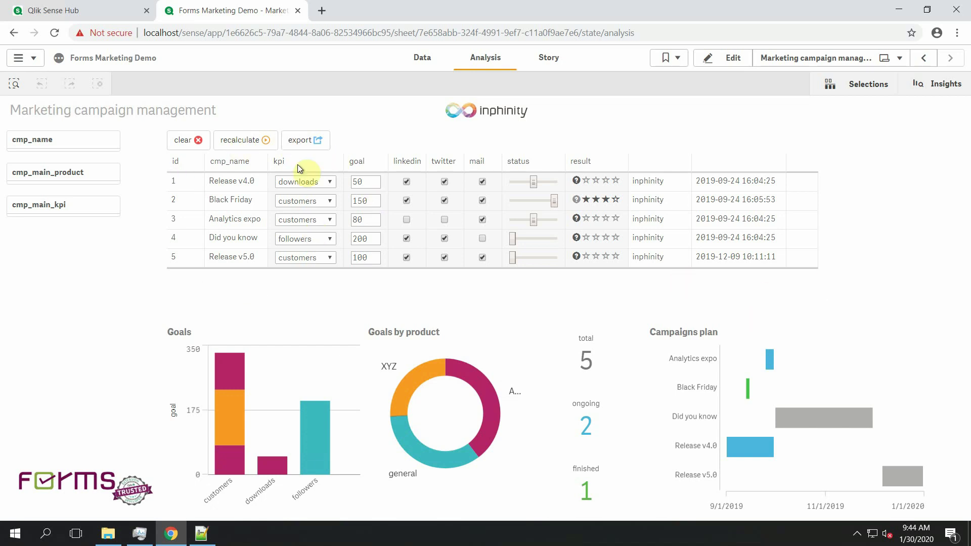
- Start editing the sheet and add a new field to the forms table's form configuration
left_click(734, 59)
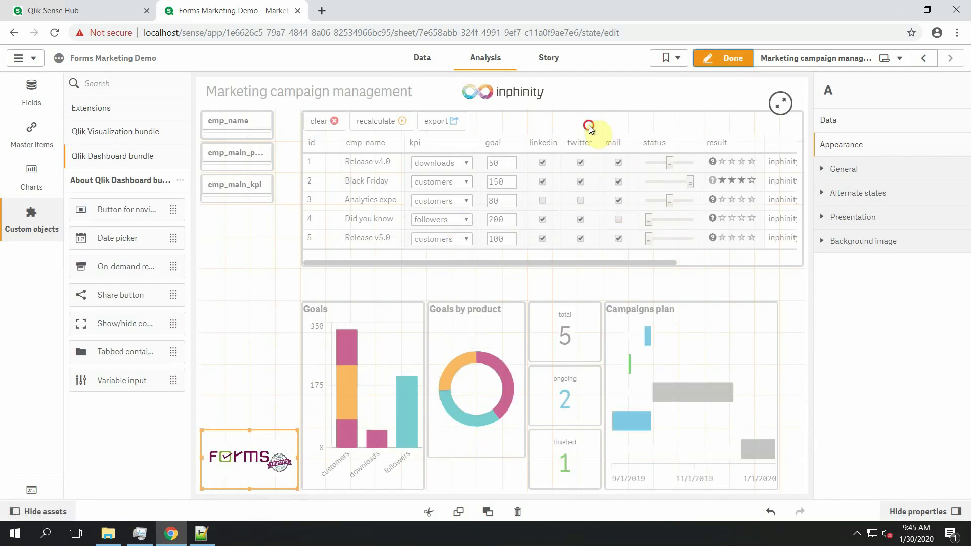
left_click(587, 127)
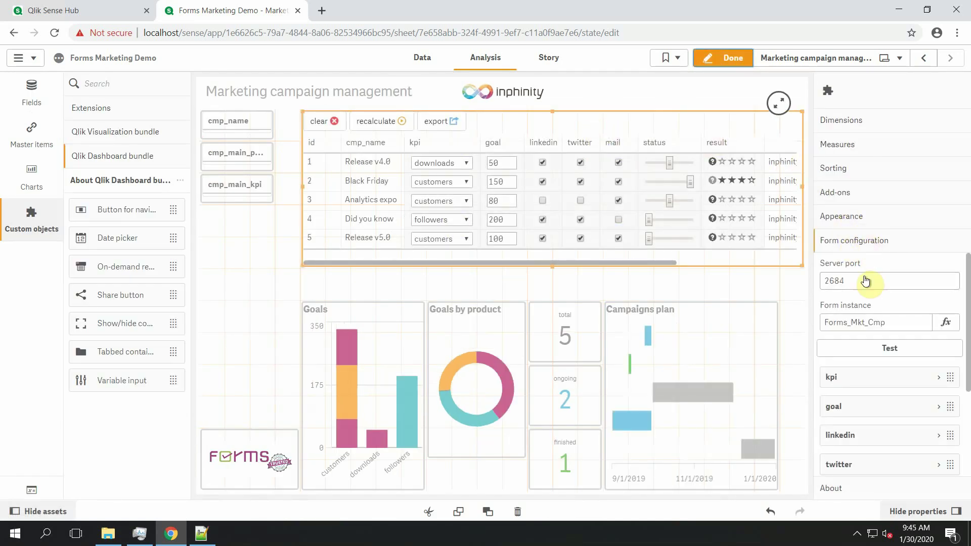
scroll(868, 341, "down", 3)
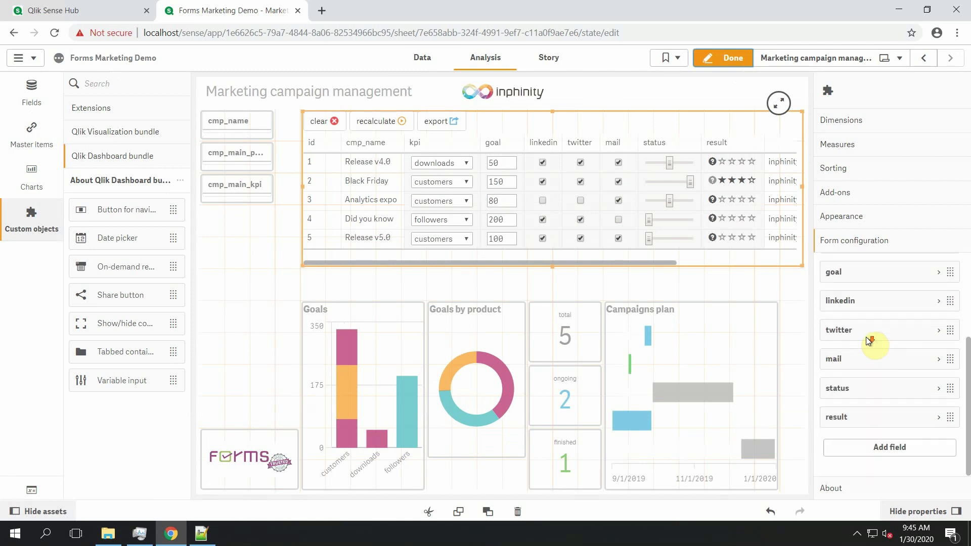
left_click(869, 448)
scroll(897, 373, "down", 3)
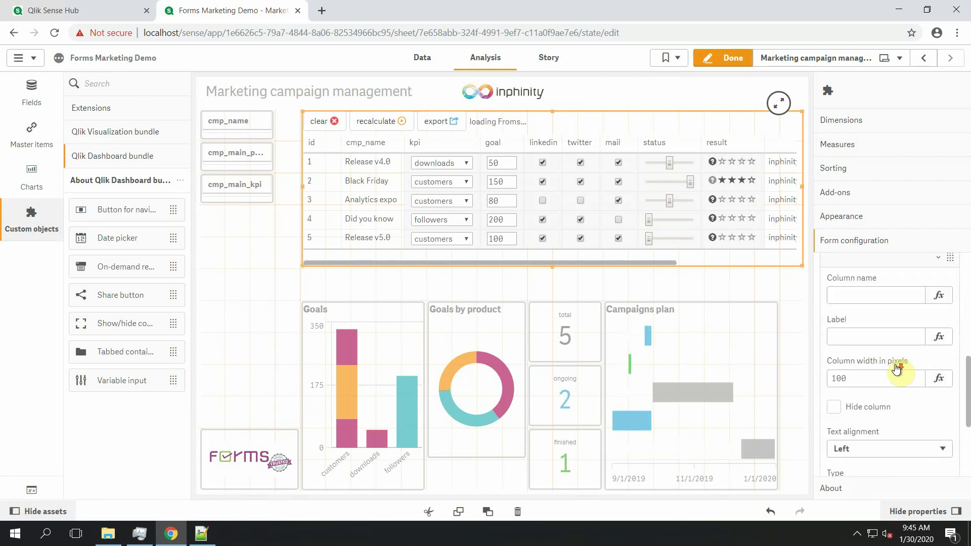
- Set the new column's name and label to main_product
left_click(854, 300)
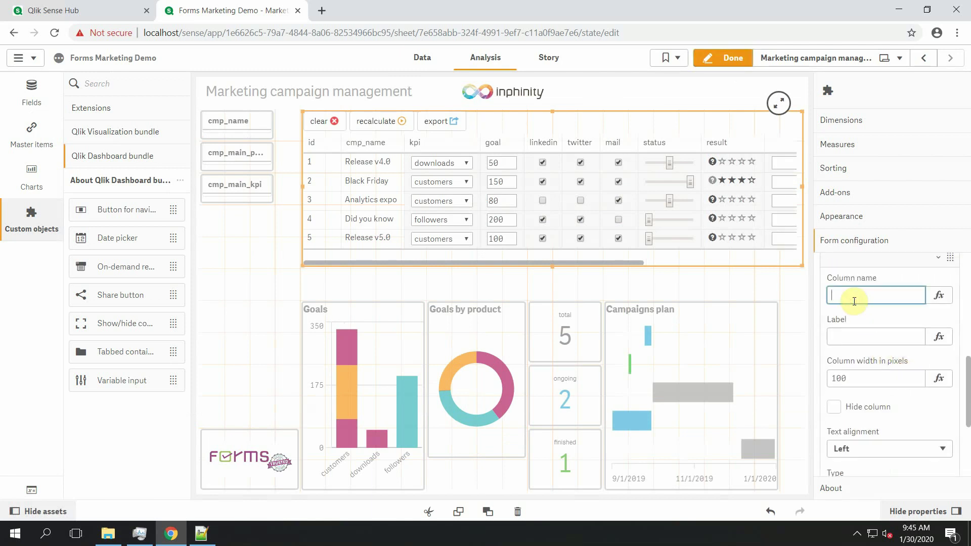
type("main_product")
key("ctrl+a")
key("ctrl+c")
left_click(888, 329)
key("ctrl+v")
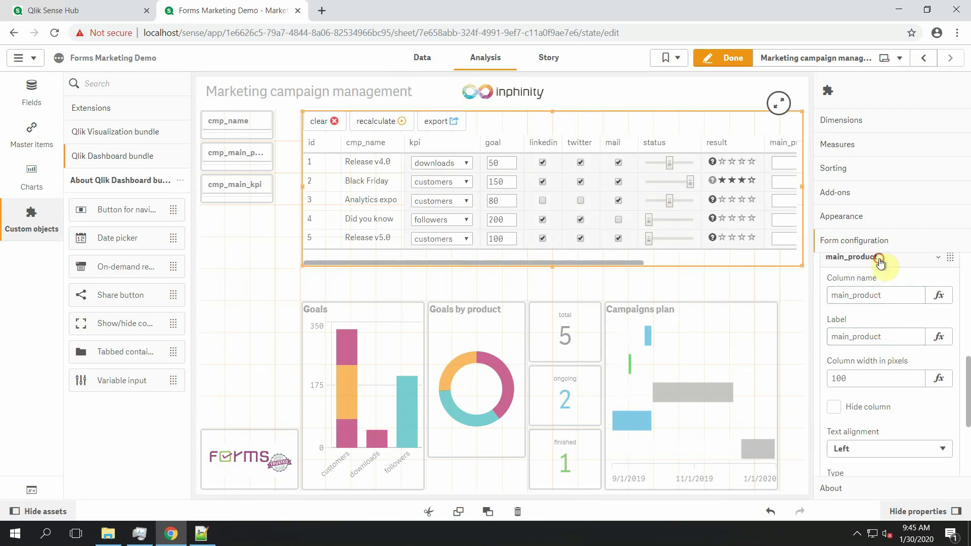
left_click(880, 257)
- Move the main_product column above kpi so it follows cmp_name
left_click_drag(886, 407, 883, 270)
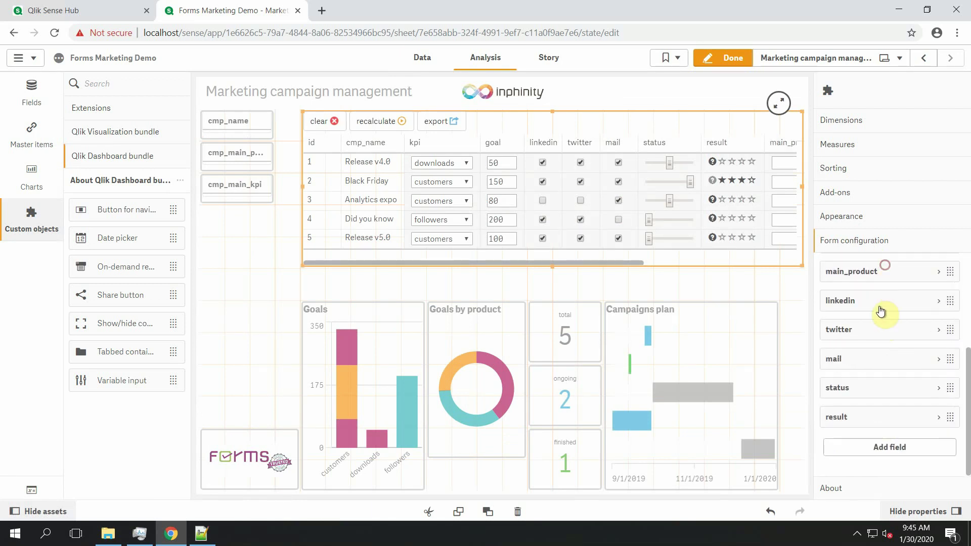
left_click_drag(872, 337, 873, 271)
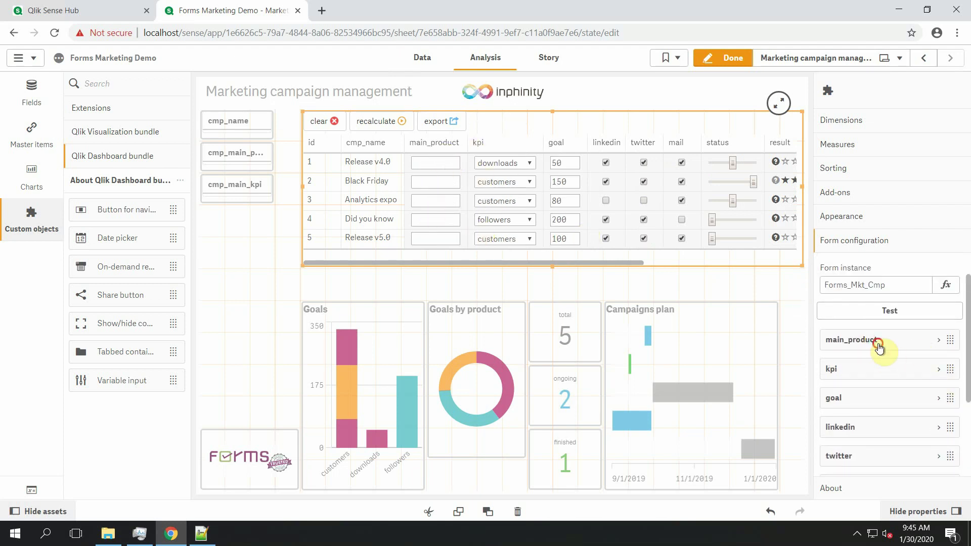
left_click(878, 345)
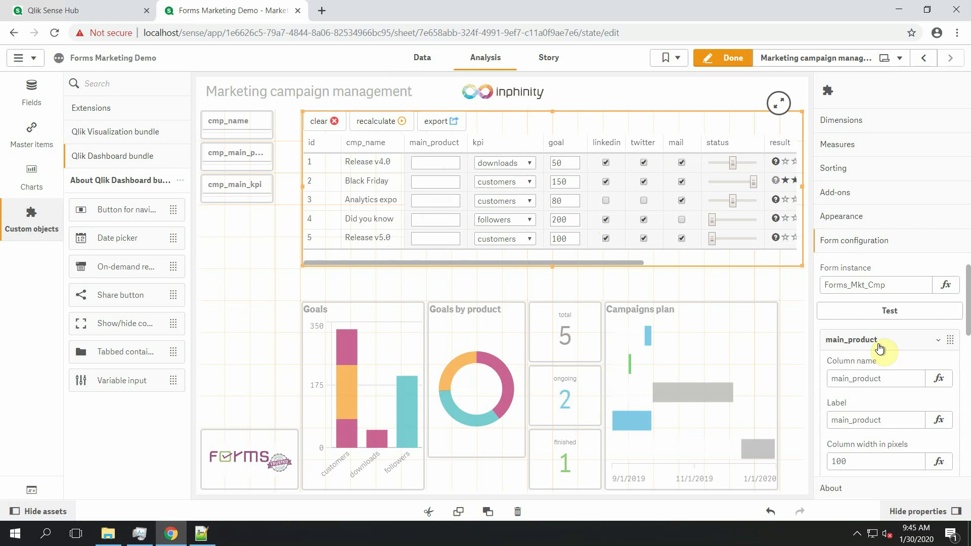
- Make main_product a Select box column with options A;B;C
scroll(881, 352, "down", 4)
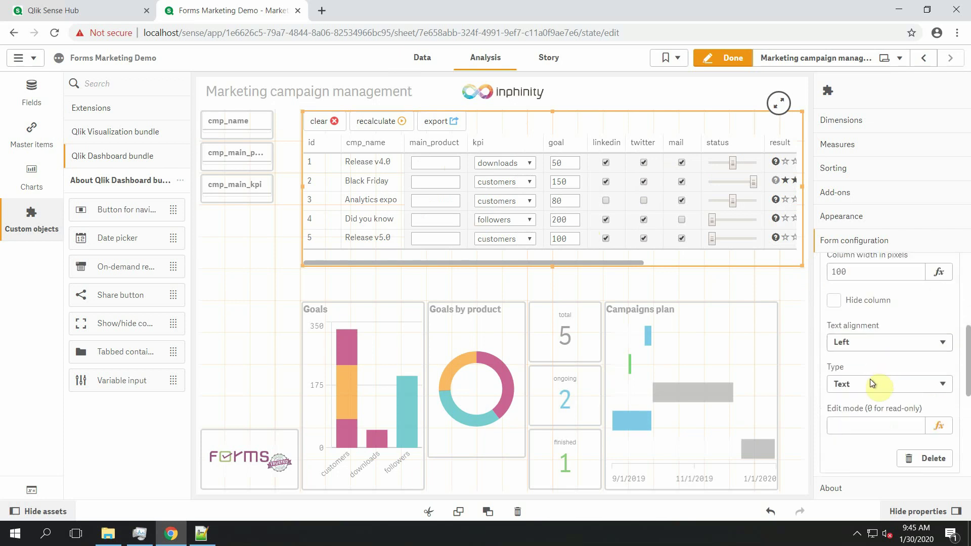
left_click(851, 387)
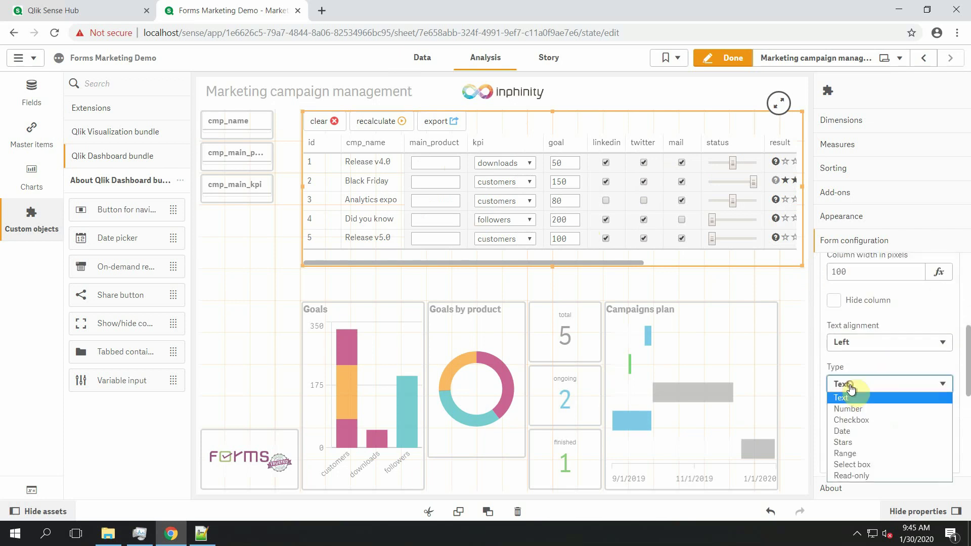
left_click(883, 464)
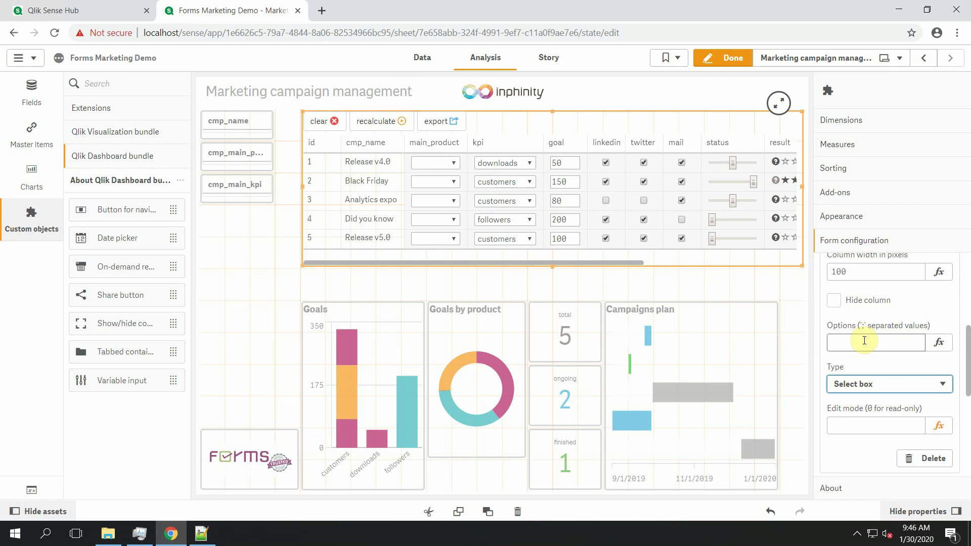
left_click(865, 340)
type("A")
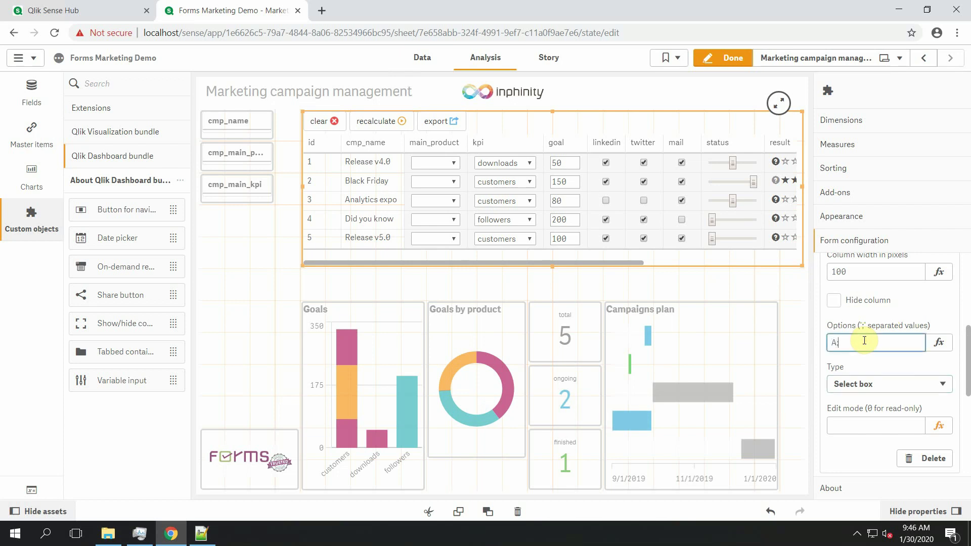
type(";B;C")
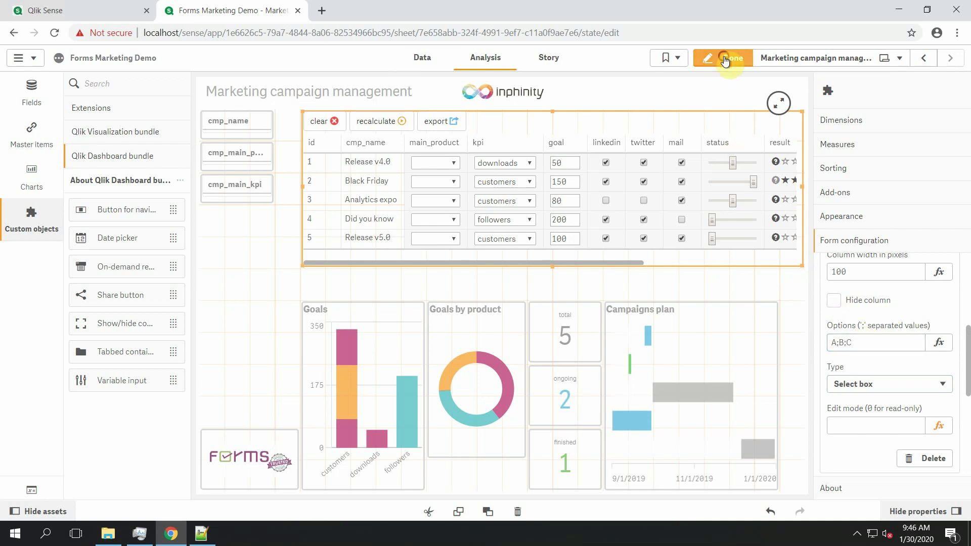
left_click(722, 58)
- Check row 1's main_product drop-down offers A, B, C, then view the cmp_main_product filter values
left_click(315, 182)
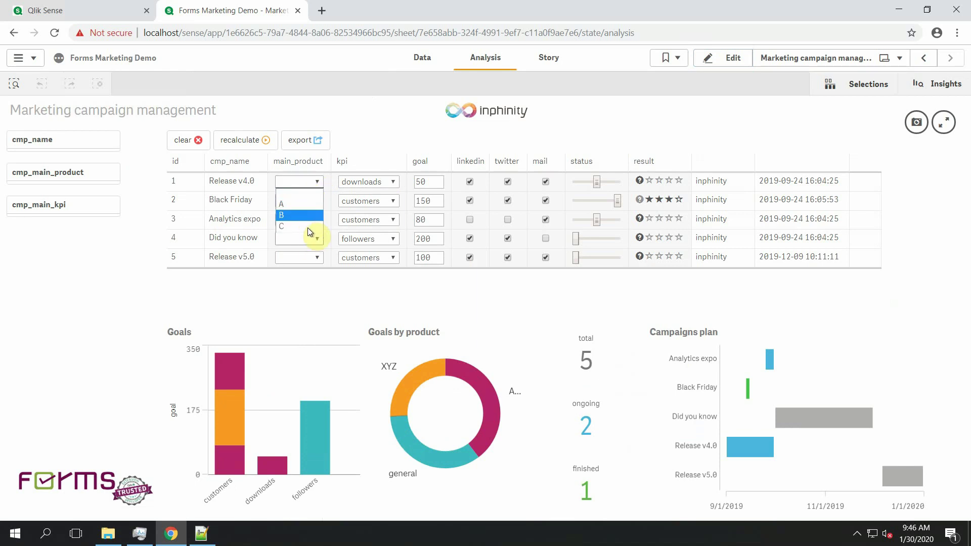
left_click(411, 139)
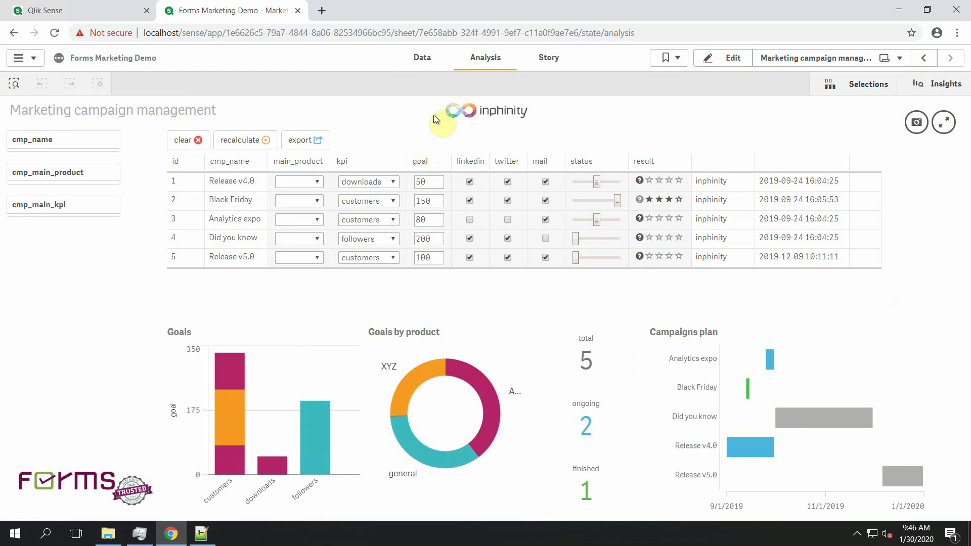
left_click(69, 176)
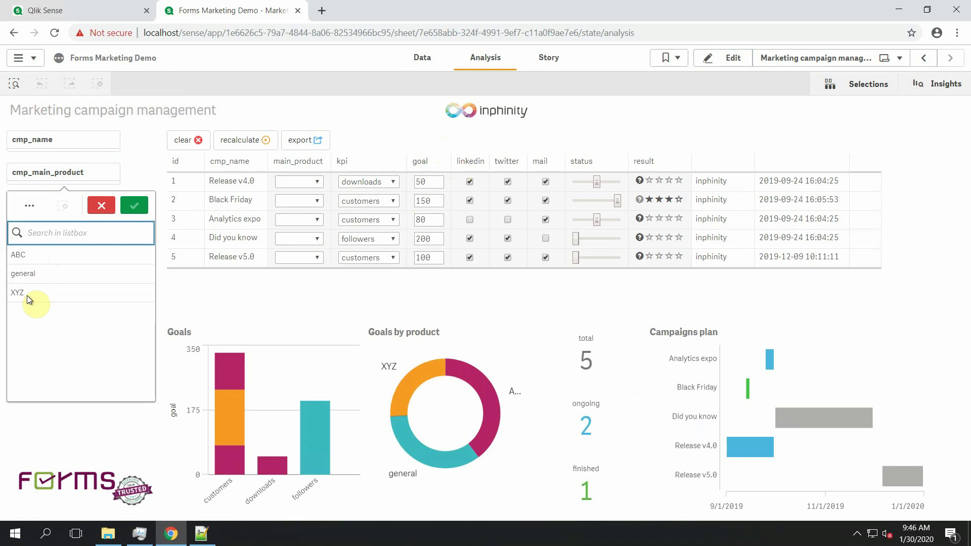
- Replace the A;B;C options with the expression =concat(cmp_main_product,';')
left_click(732, 60)
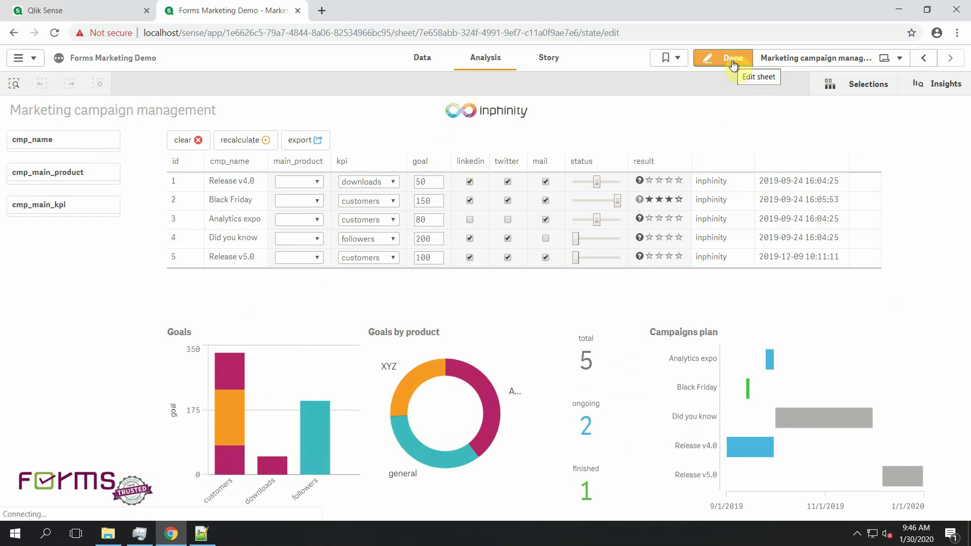
scroll(892, 413, "down", 3)
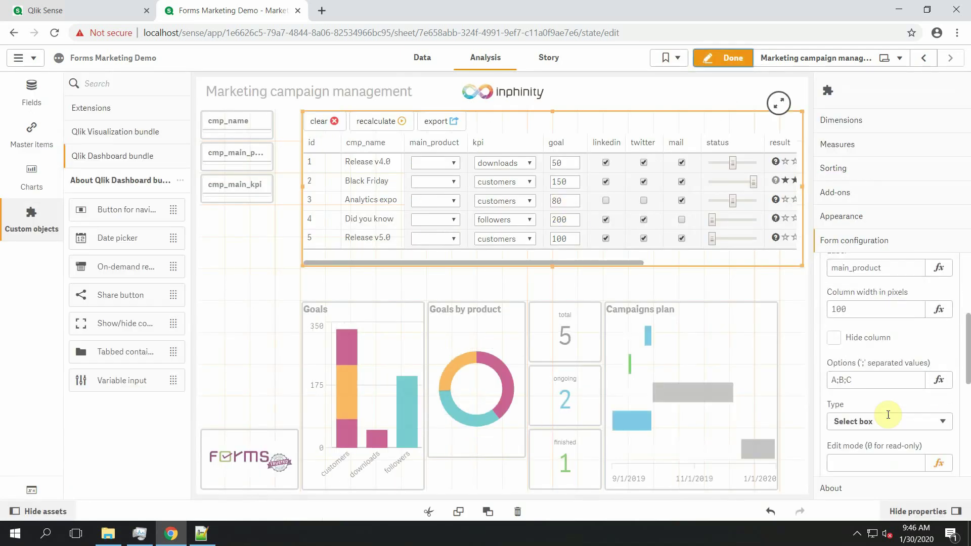
left_click(939, 380)
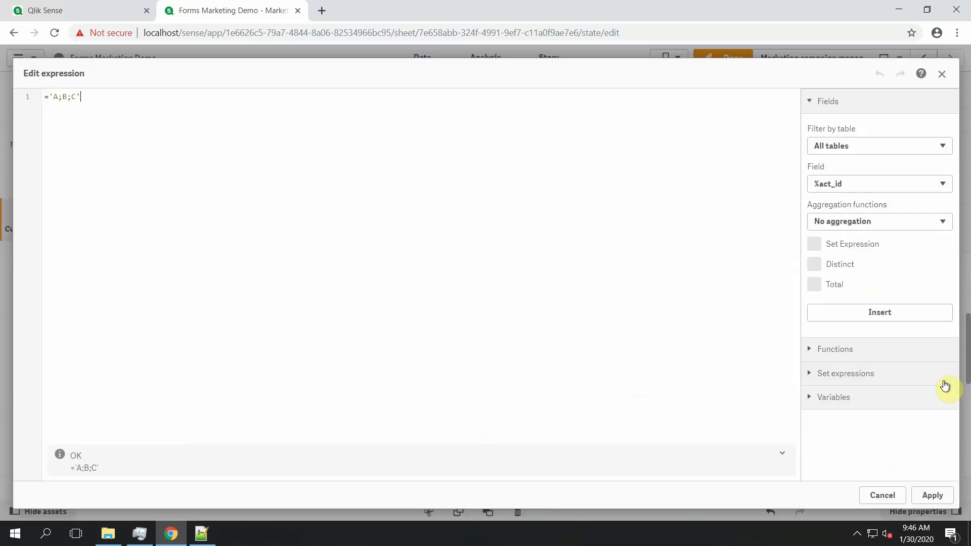
left_click_drag(107, 91, 51, 97)
key("BackSpace")
type("concat(")
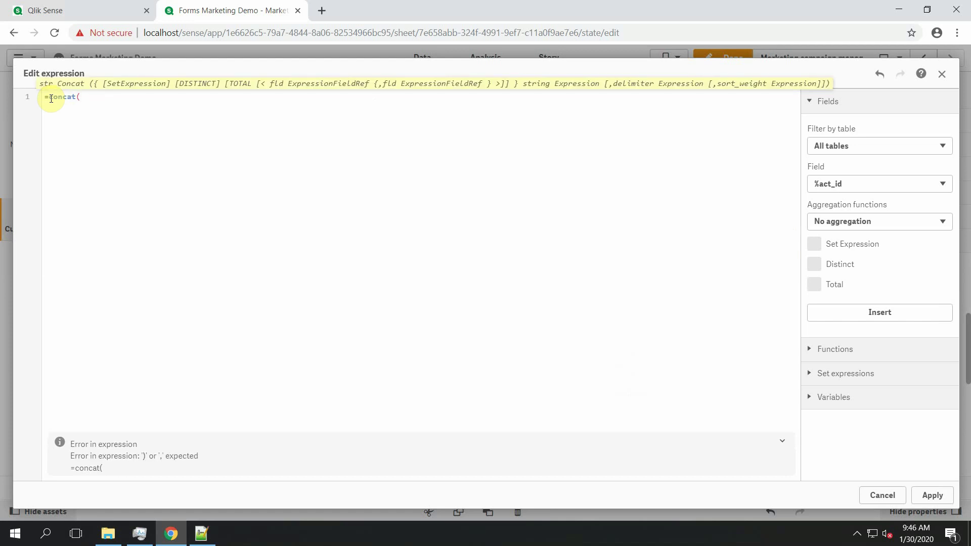
type("cmp")
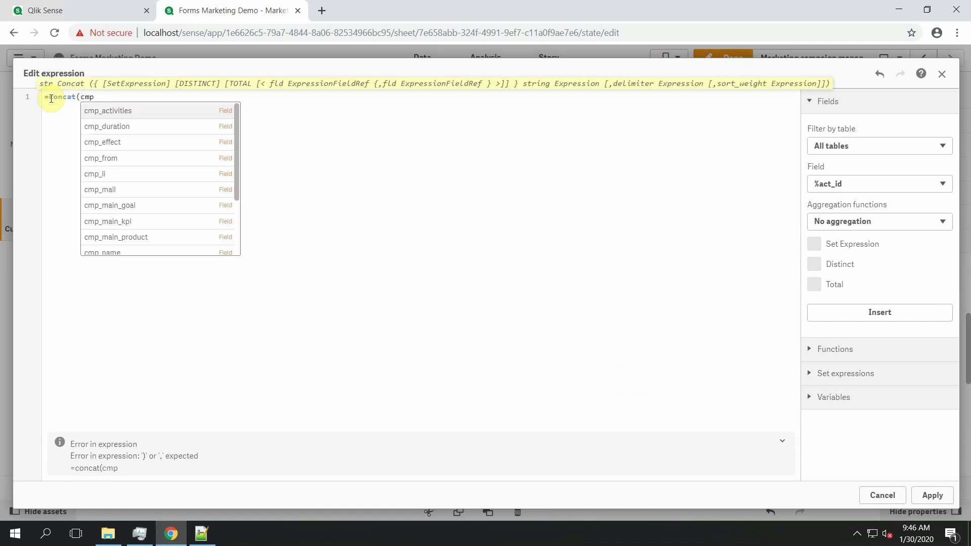
type("_main")
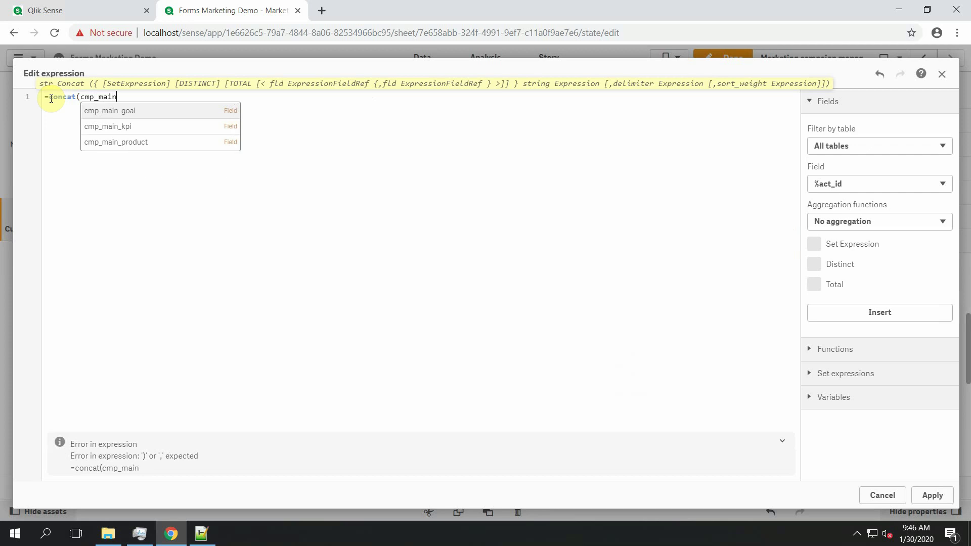
left_click(184, 141)
type(",")
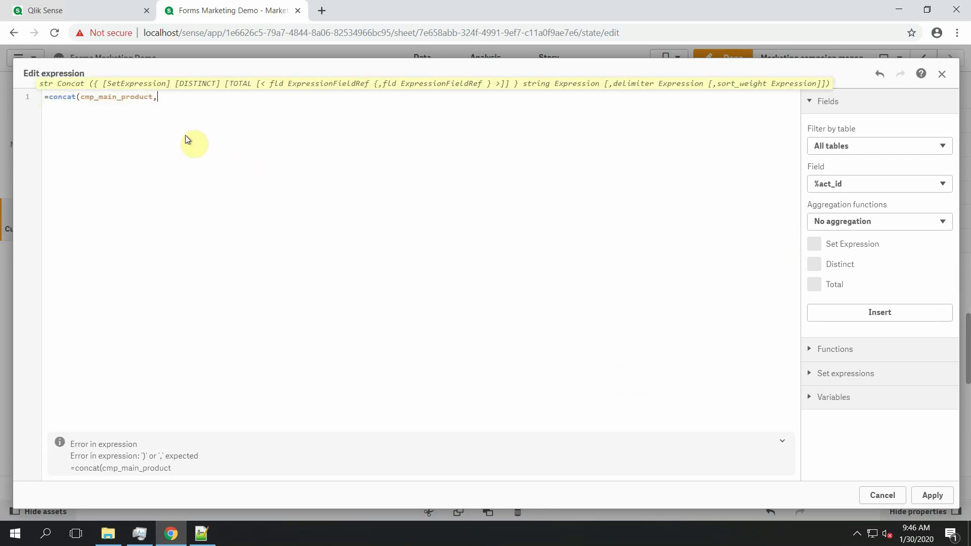
type("';')")
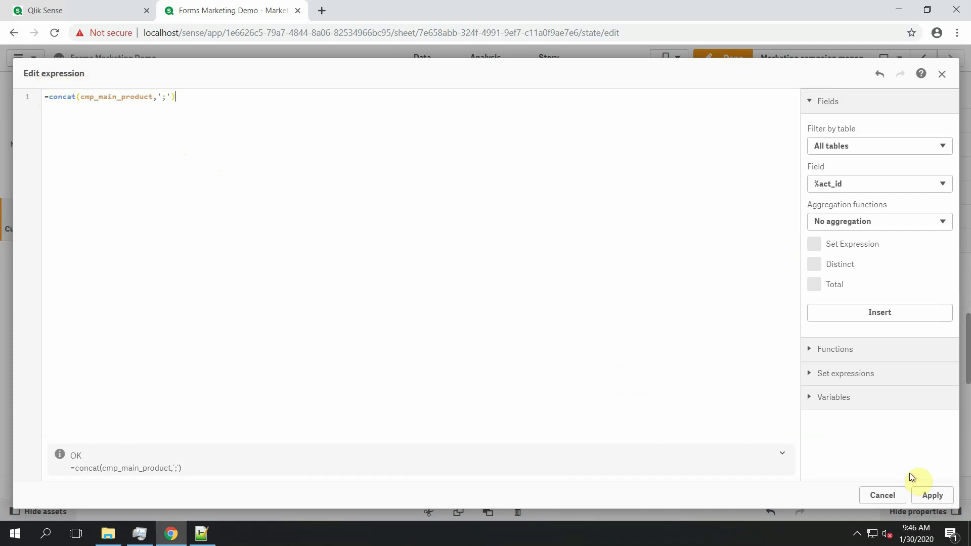
left_click(932, 495)
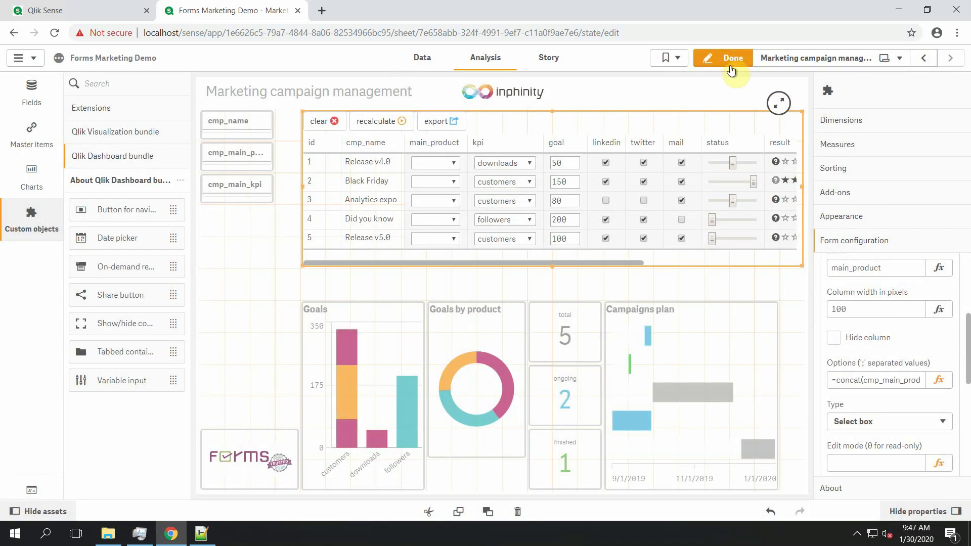
left_click(731, 70)
- After seeing duplicate entries, change the options expression to =concat(distinct cmp_main_product,';')
left_click(312, 181)
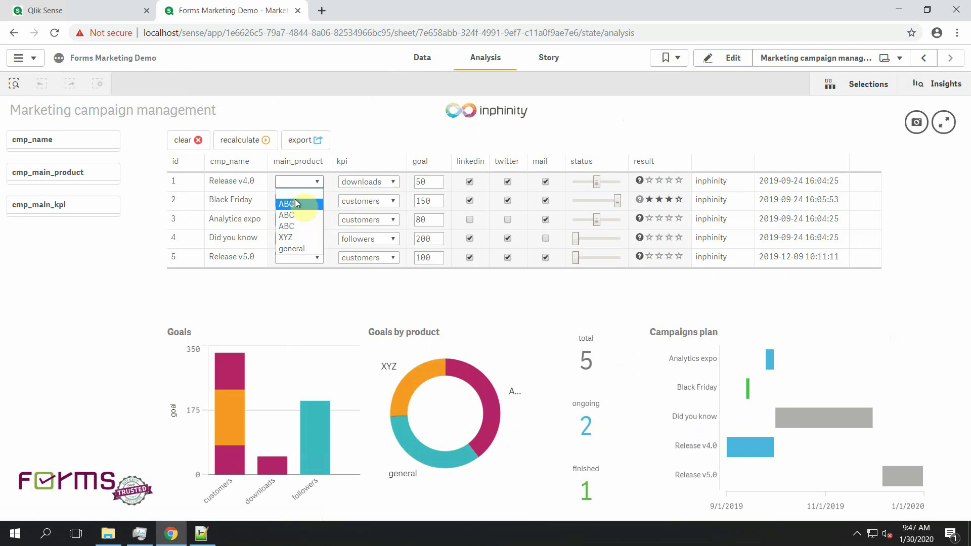
left_click(729, 58)
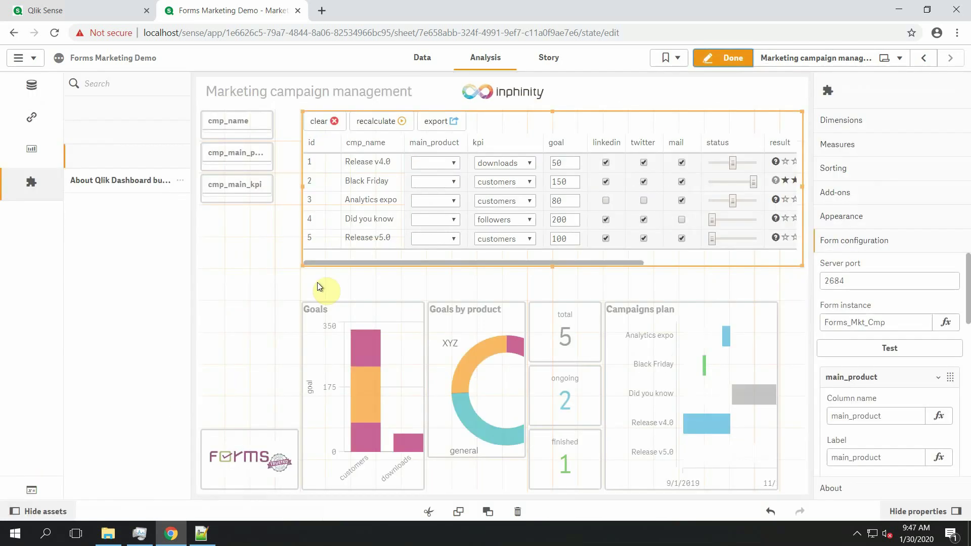
scroll(893, 413, "down", 5)
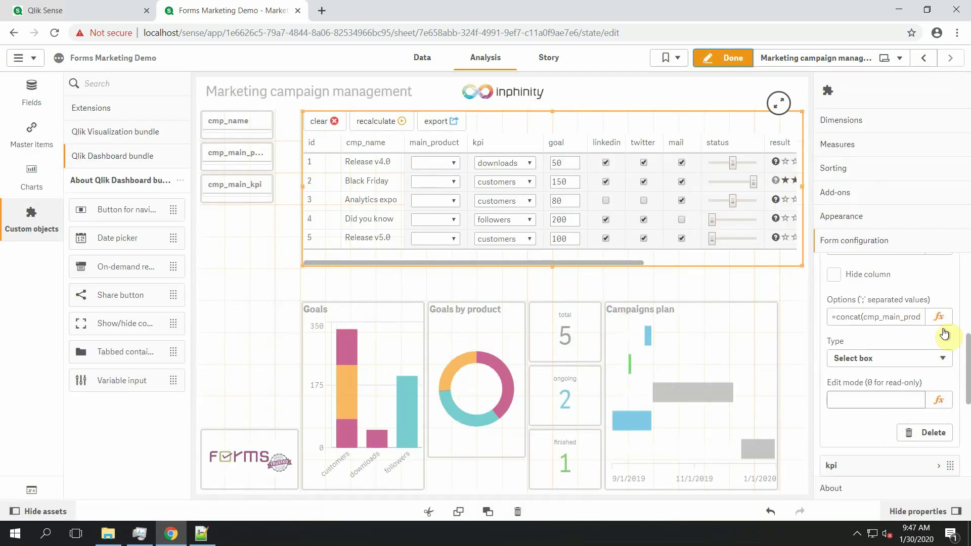
left_click(939, 318)
left_click(83, 96)
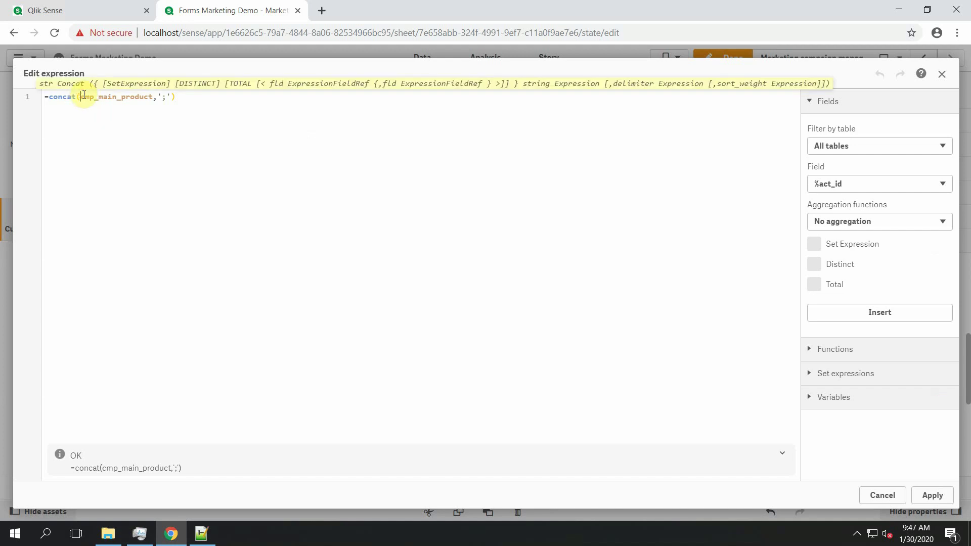
type("distinct")
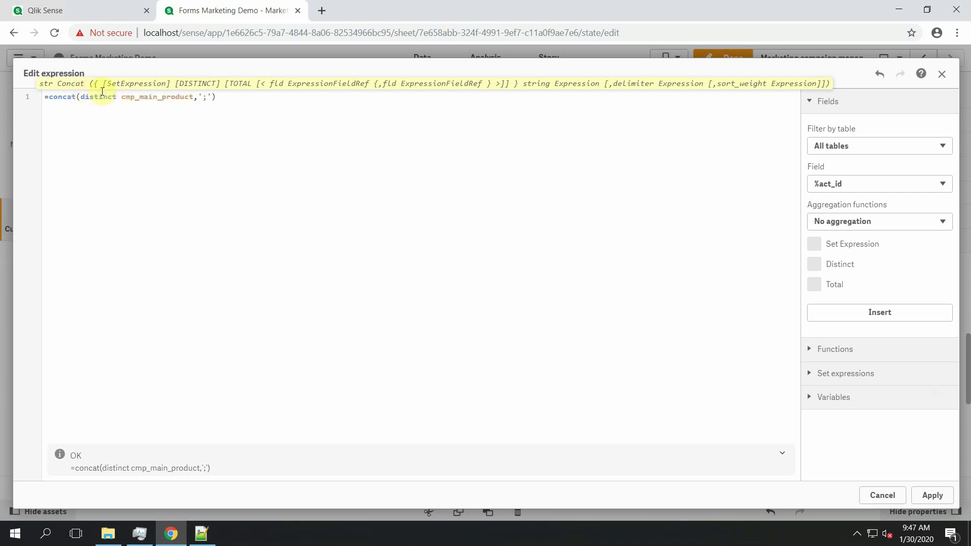
left_click(930, 495)
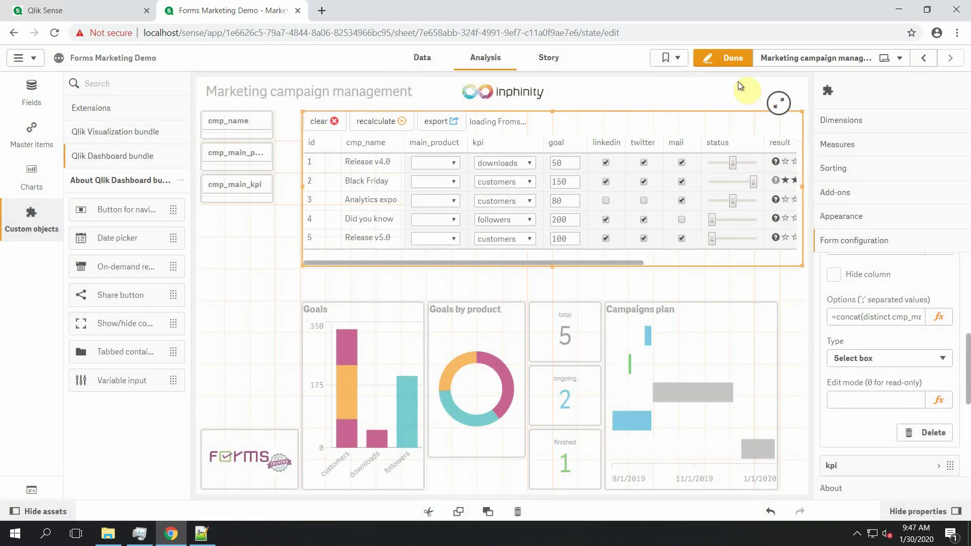
- Verify row 1's drop-down lists ABC, XYZ and general once, matching the cmp_main_product filter
left_click(730, 57)
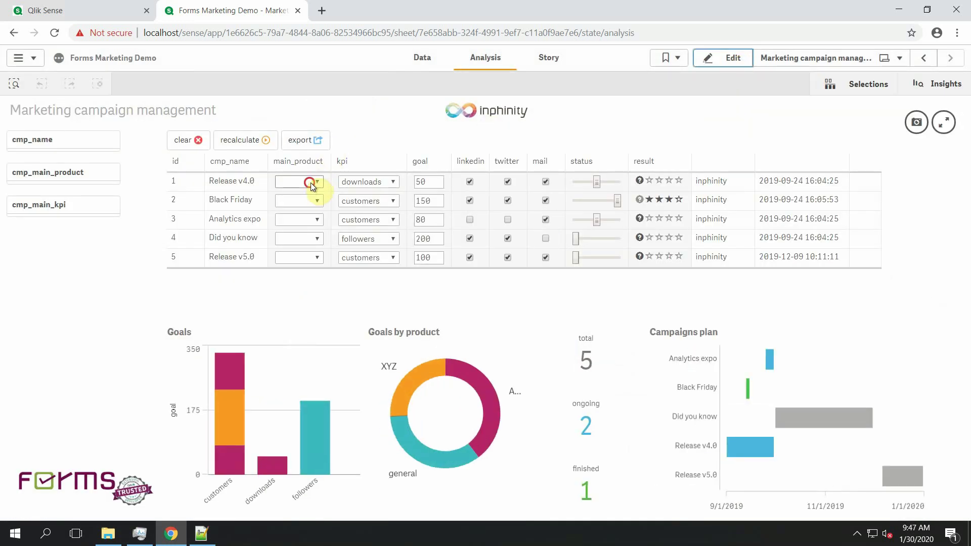
left_click(310, 183)
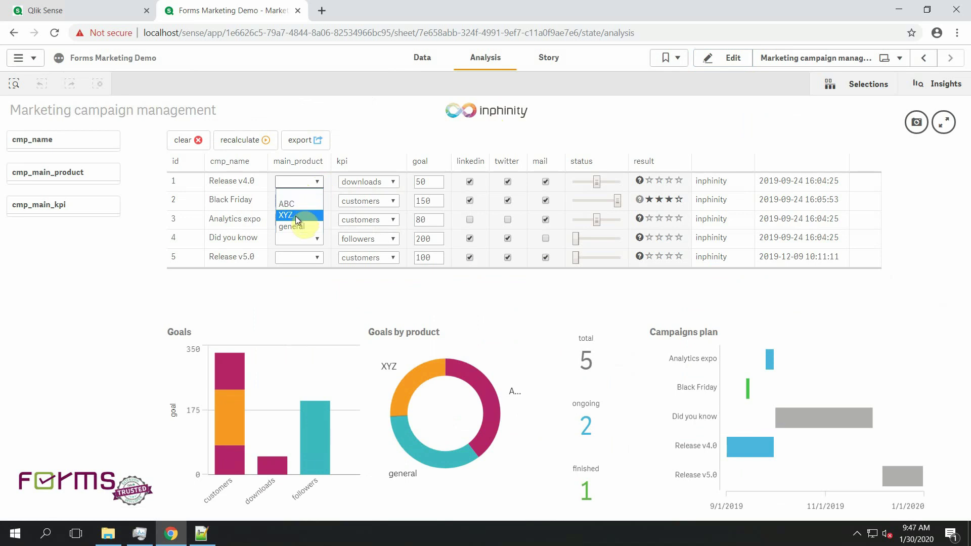
left_click(96, 173)
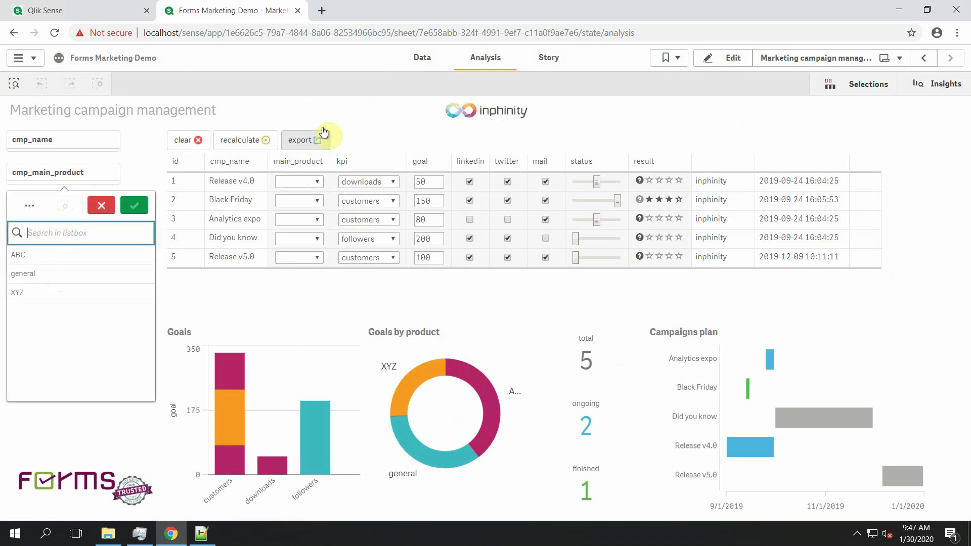
left_click(330, 112)
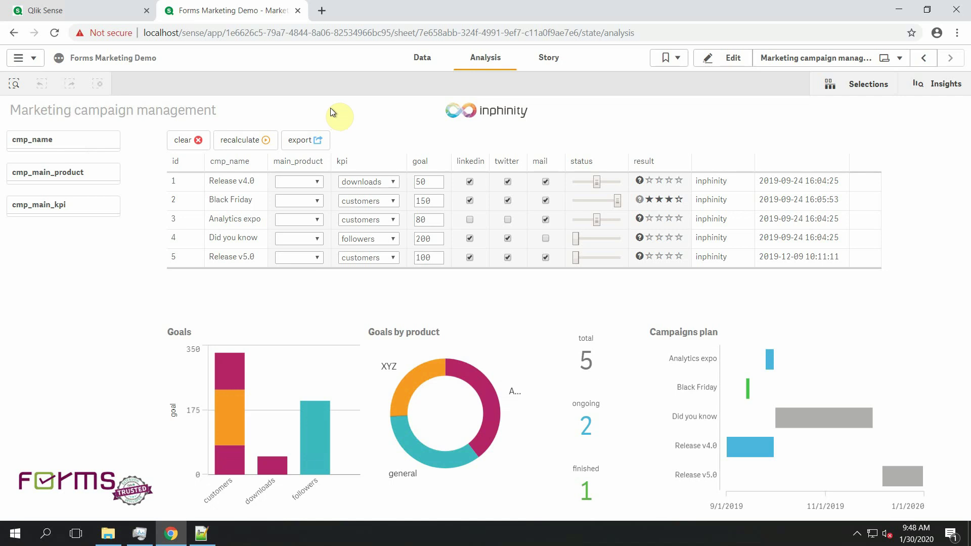
- Search the assets for 'varia' and place a Variable input object below the filter panes
left_click(731, 59)
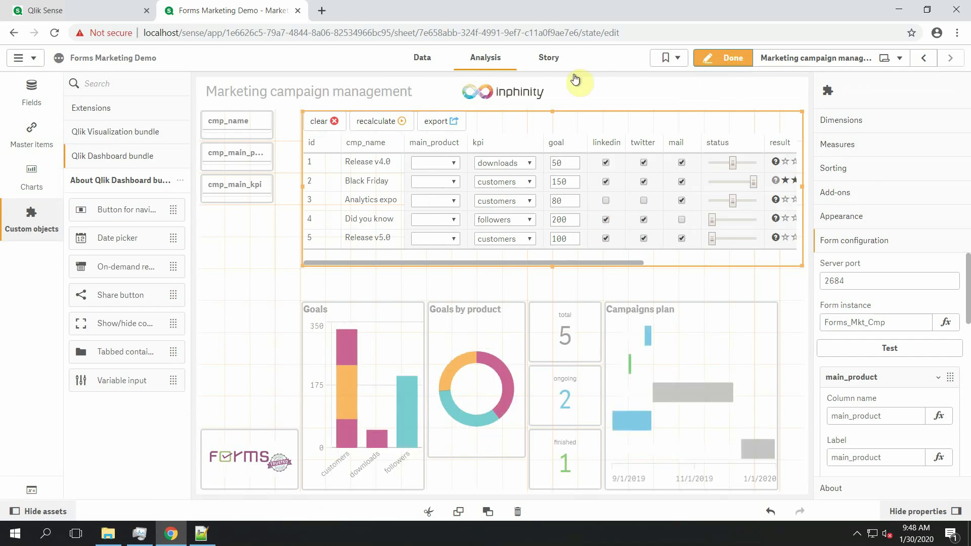
left_click(147, 83)
type("av")
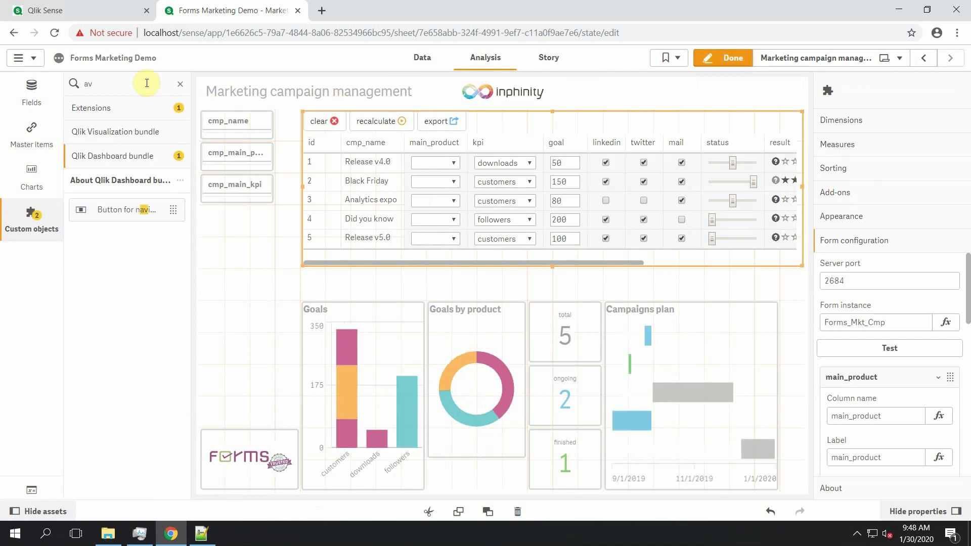
key("BackSpace")
key("BackSpace")
type("varia")
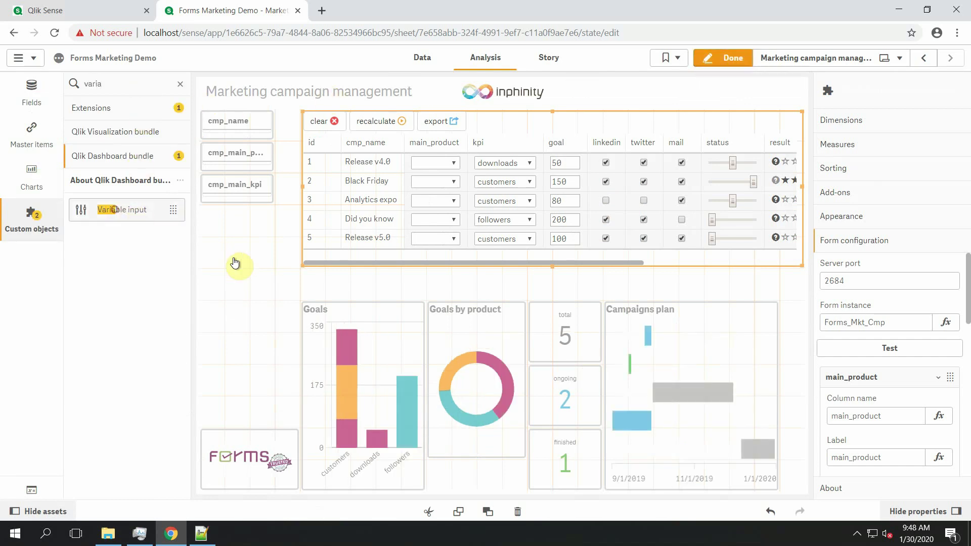
left_click_drag(234, 263, 260, 247)
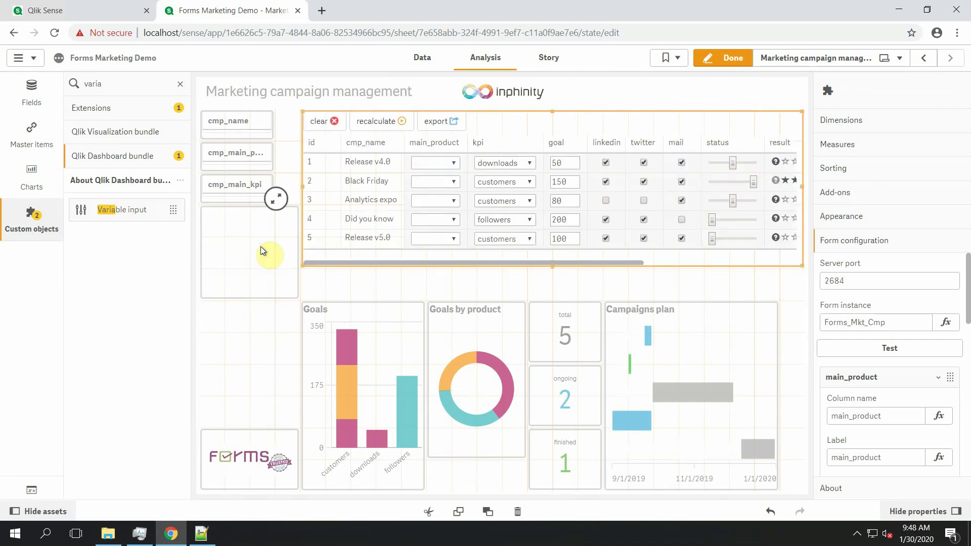
- Create and save a new variable named v_product
left_click(32, 495)
left_click(645, 110)
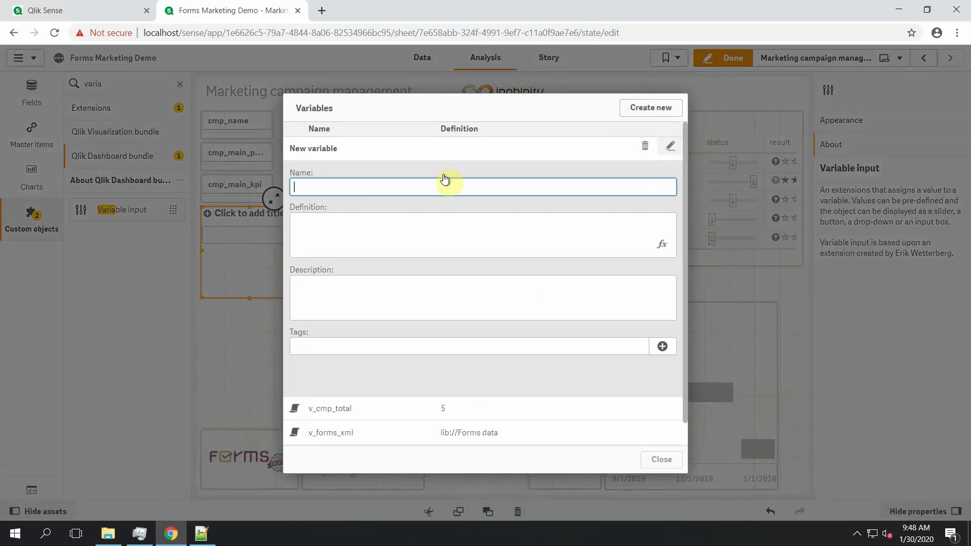
type("v_product")
double_click(572, 182)
left_click(670, 148)
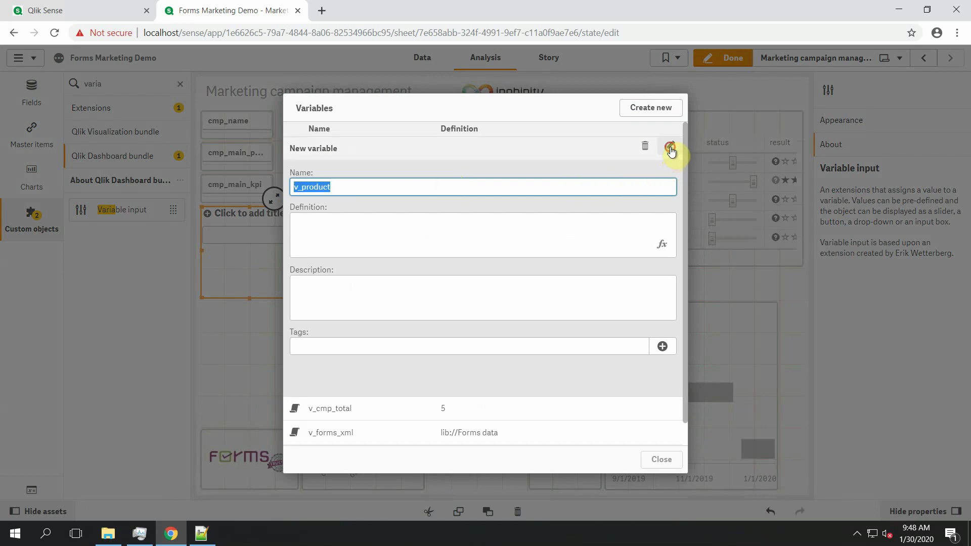
left_click(663, 460)
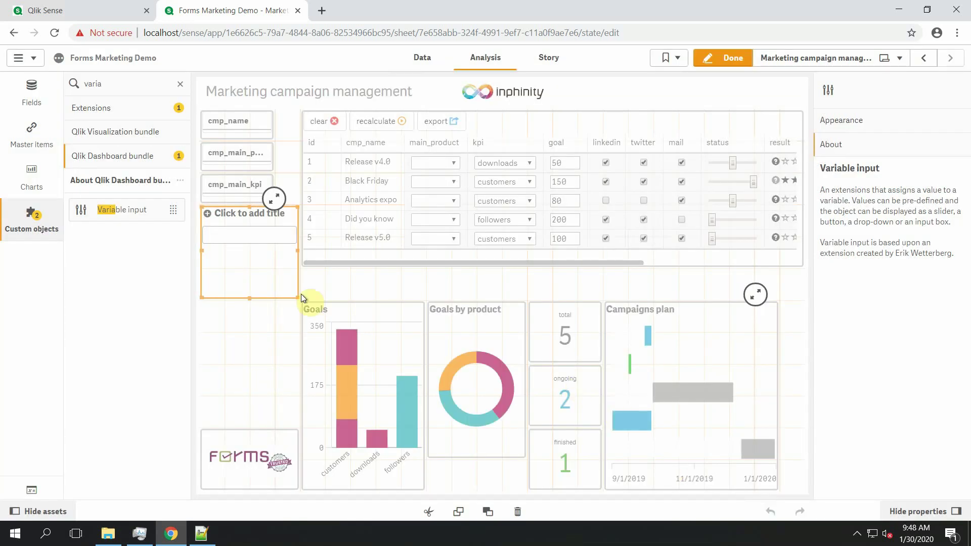
left_click(920, 128)
- Bind the Variable input object to the v_product variable, shown as an input box
left_click(871, 209)
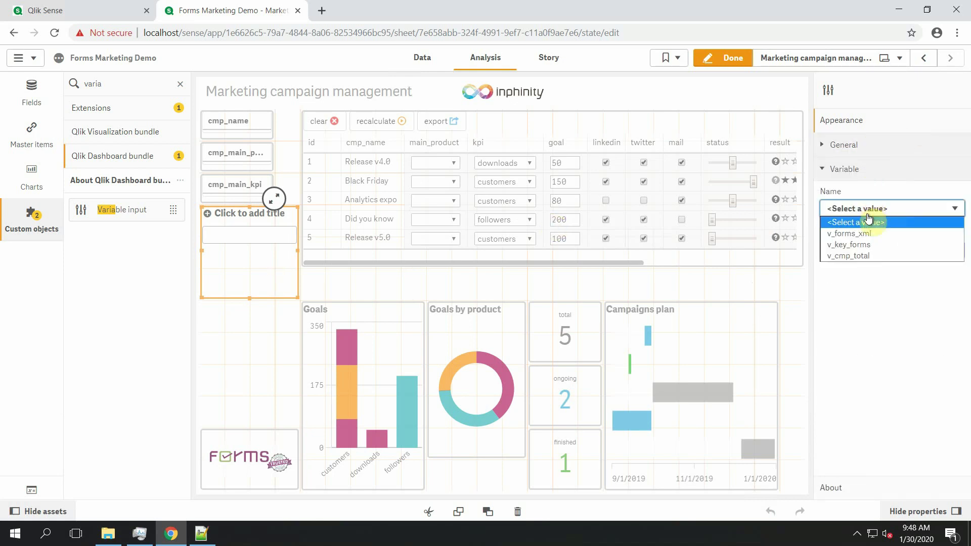
left_click(872, 327)
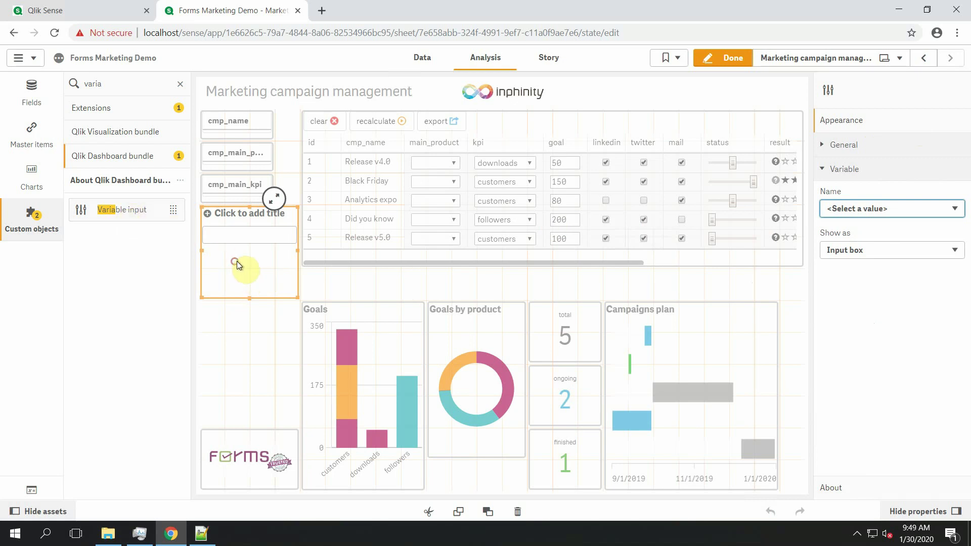
left_click(253, 289)
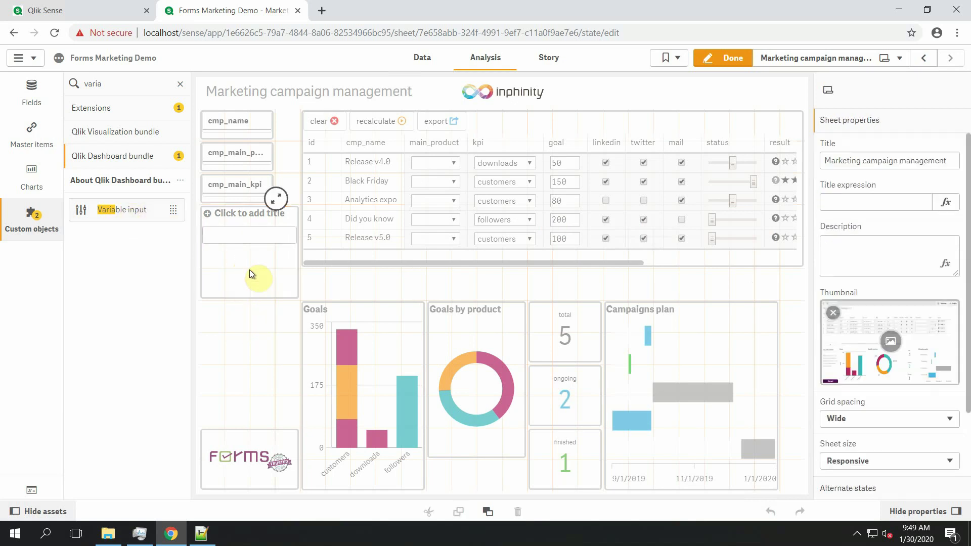
left_click_drag(113, 209, 239, 221)
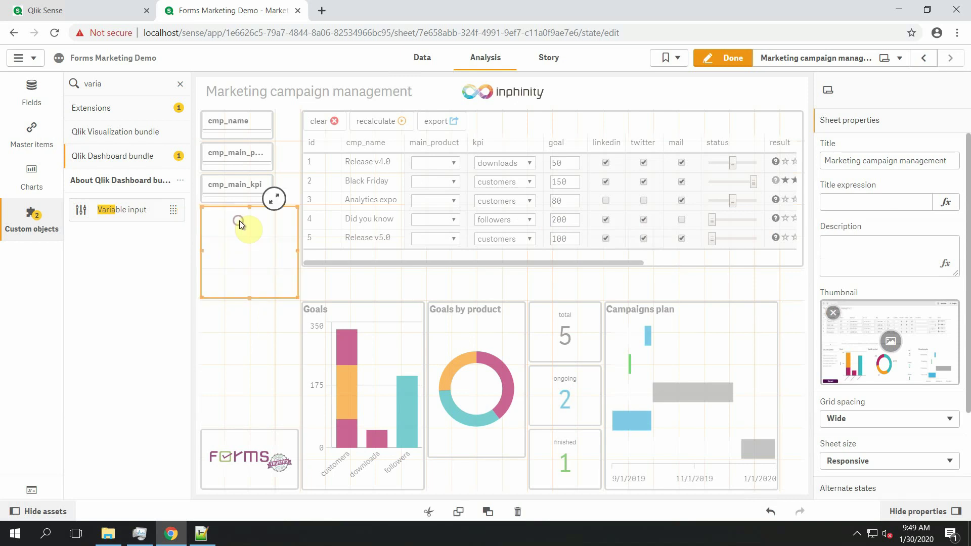
left_click(866, 210)
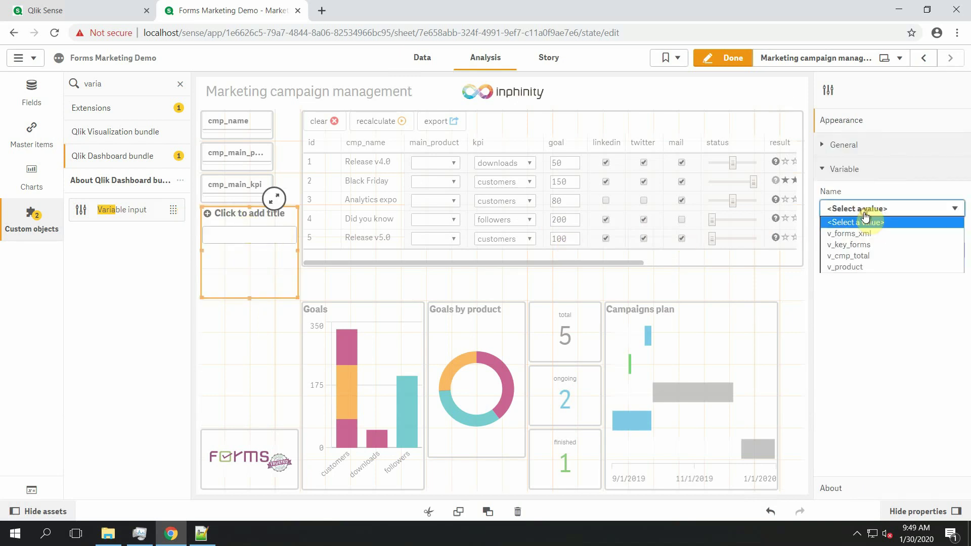
left_click(849, 268)
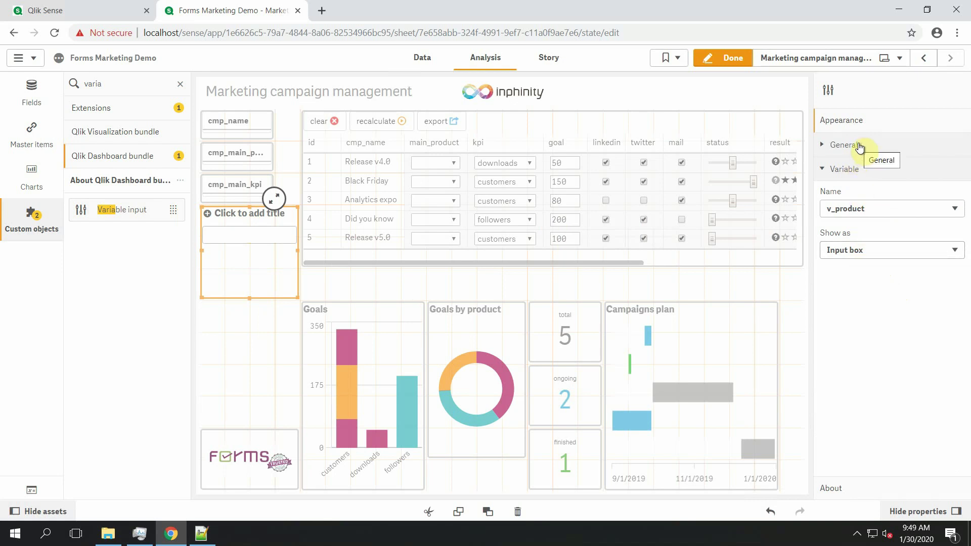
left_click(859, 146)
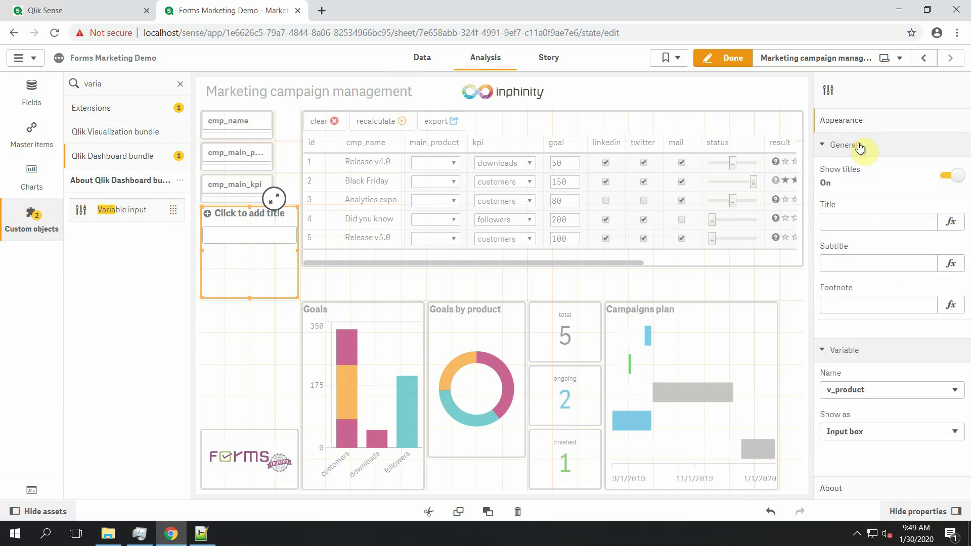
left_click(847, 219)
- Give the v_product input box the title 'Add your products' and subtitle "use ';' as a separator"
type("Add your")
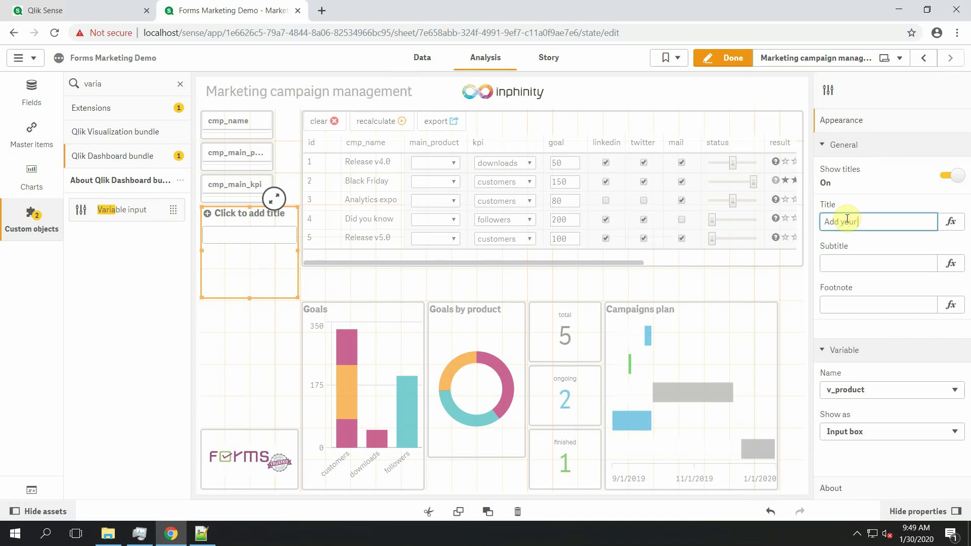
type(" products")
key("Return")
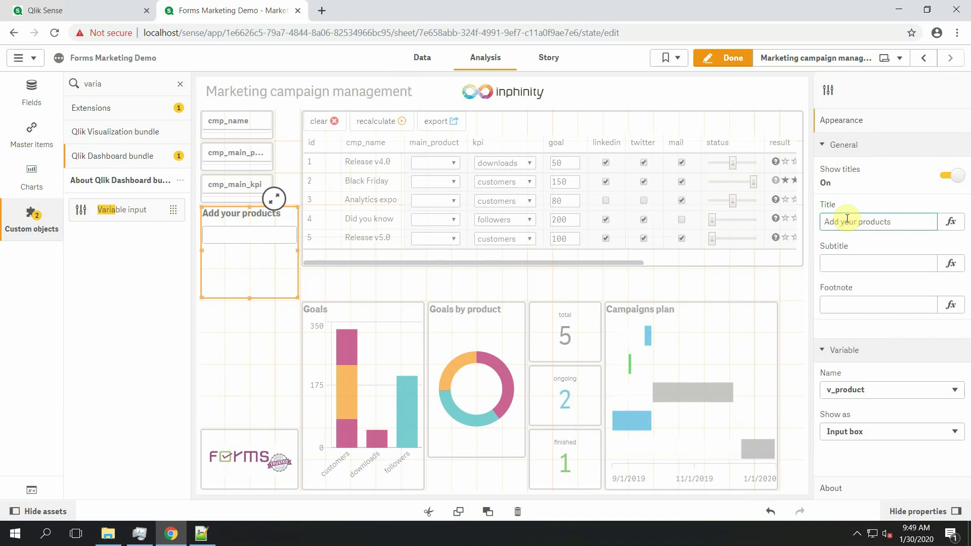
left_click(867, 258)
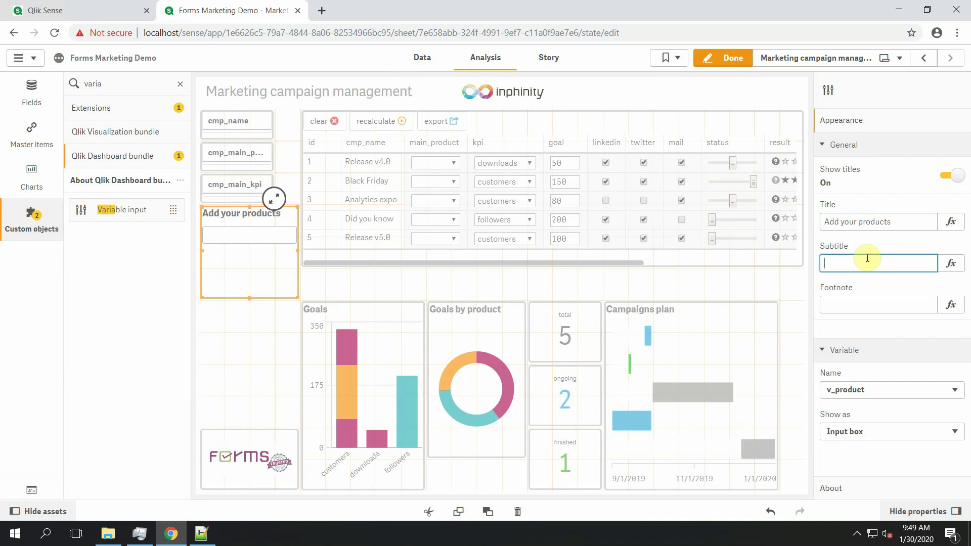
type("use")
type("';' separator")
key("Return")
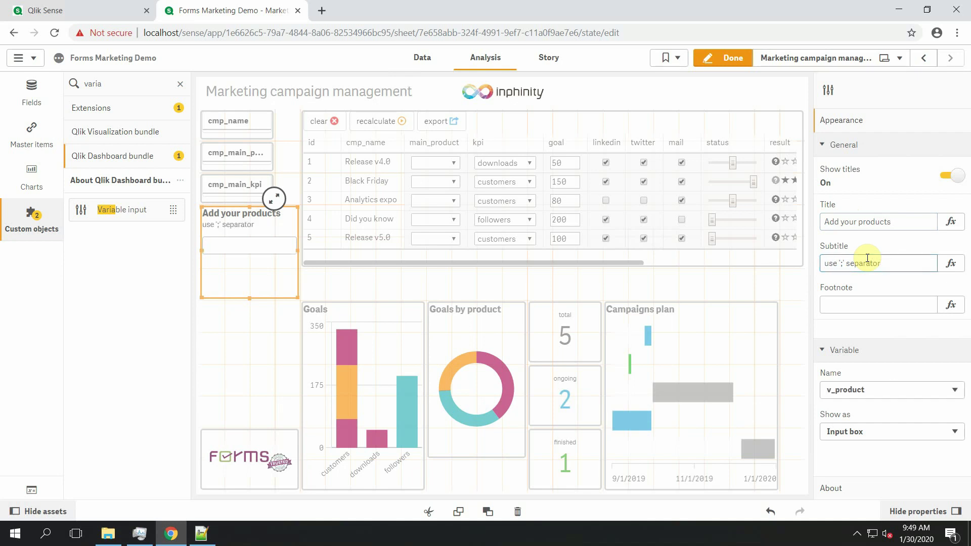
left_click(845, 262)
type("as a")
key("Return")
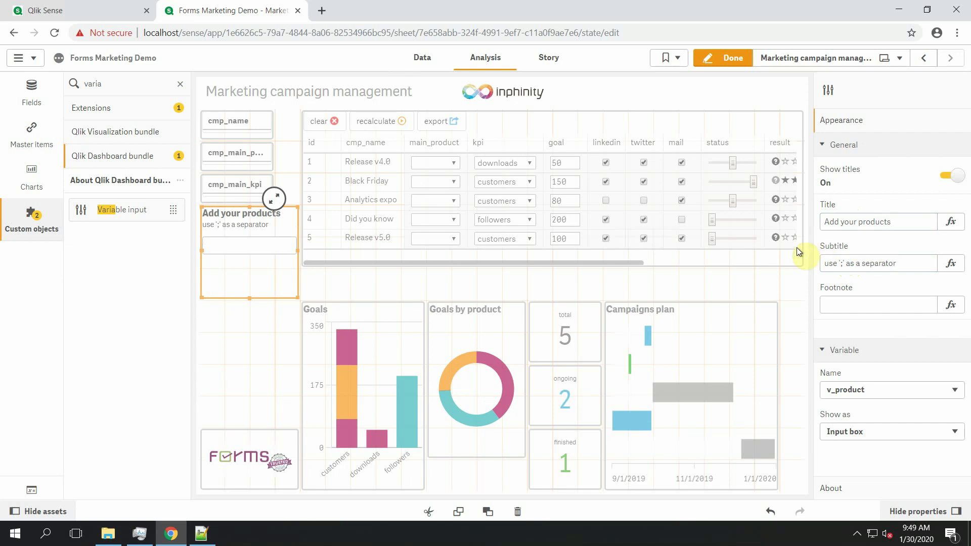
left_click(695, 256)
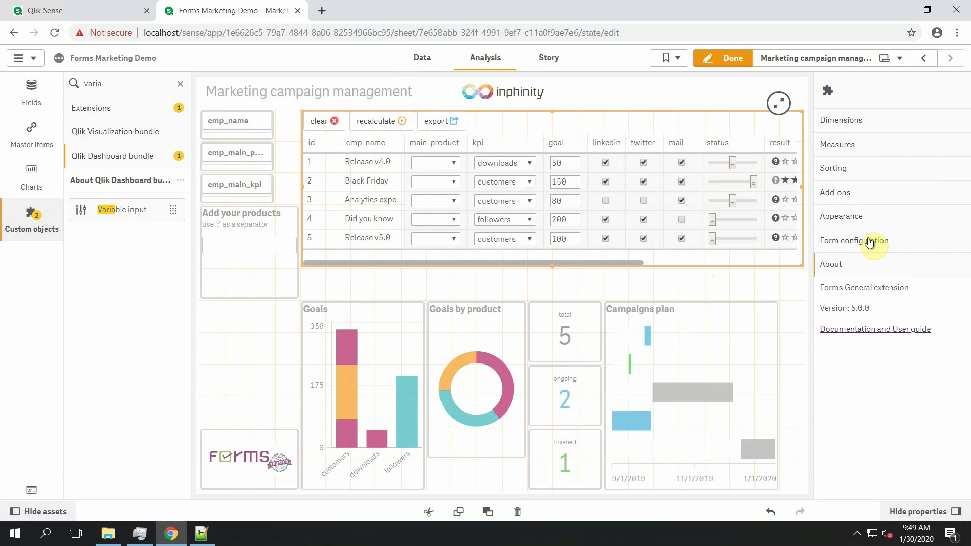
- Append & '$(v_product)' to the main_product options expression and apply it
left_click(869, 241)
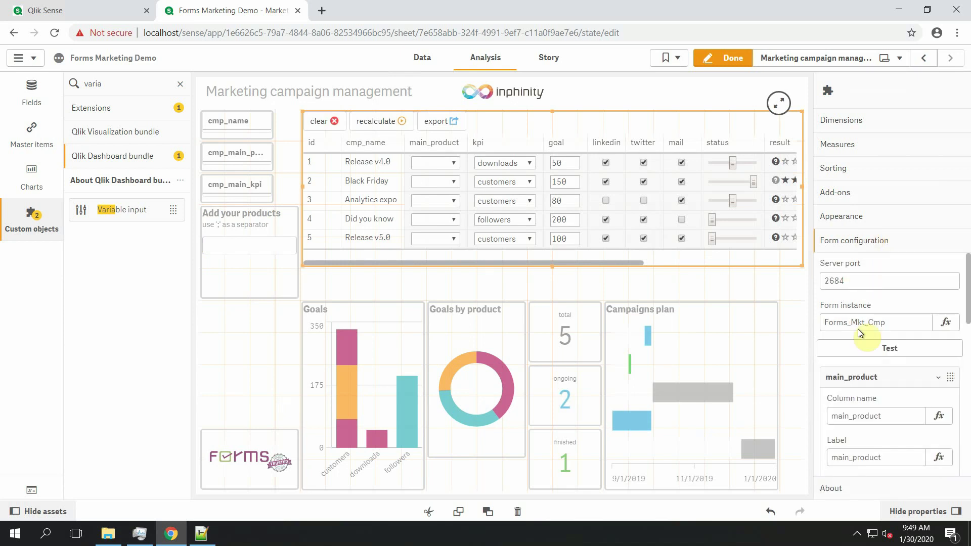
scroll(865, 395, "down", 2)
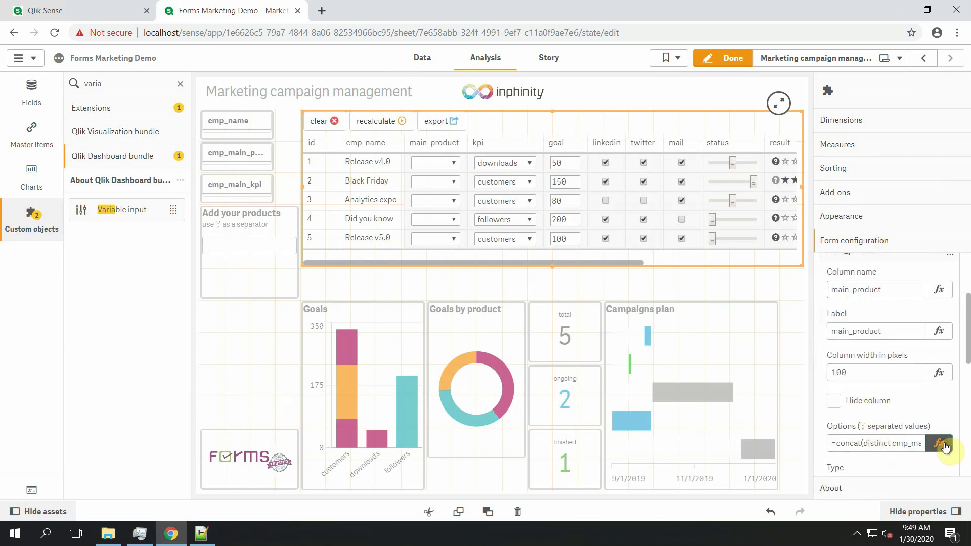
left_click(939, 443)
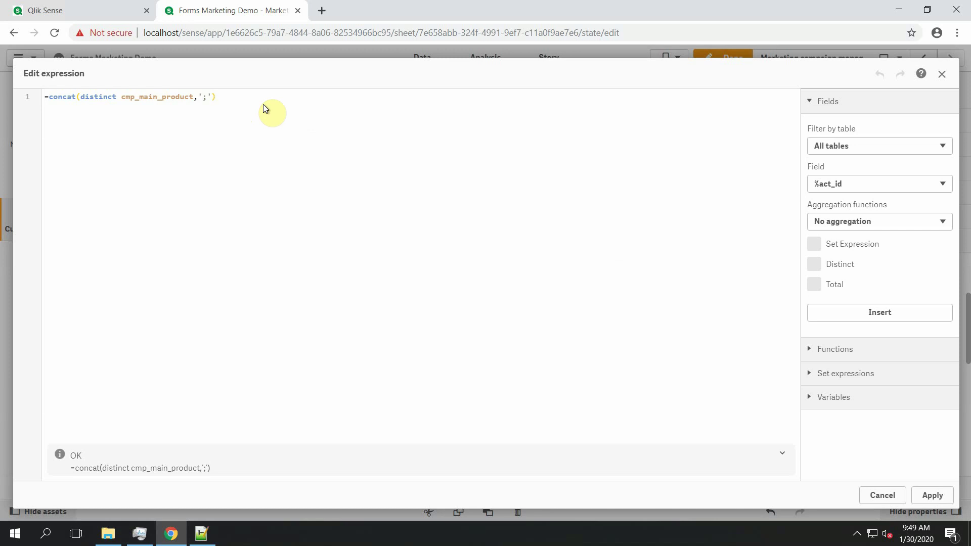
type("& ''")
key("Left")
left_click(932, 495)
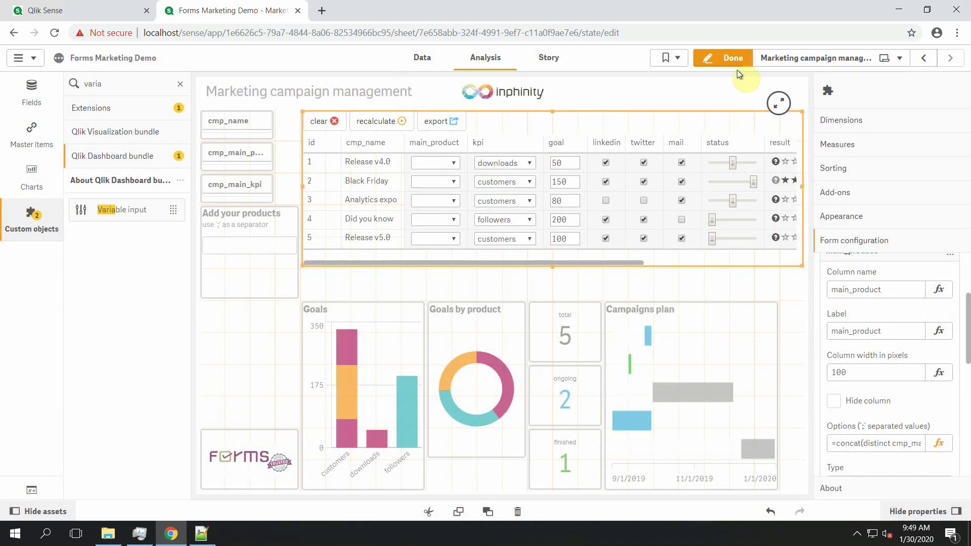
- Enter P1;P2 as added products and check row 1's main_product choices, which show generalP1 fused
left_click(732, 58)
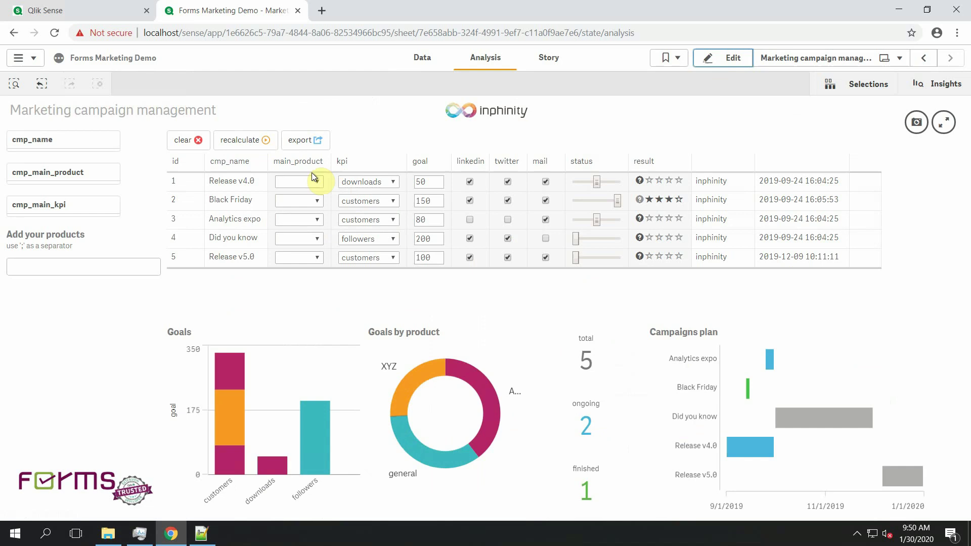
left_click(313, 178)
left_click(122, 264)
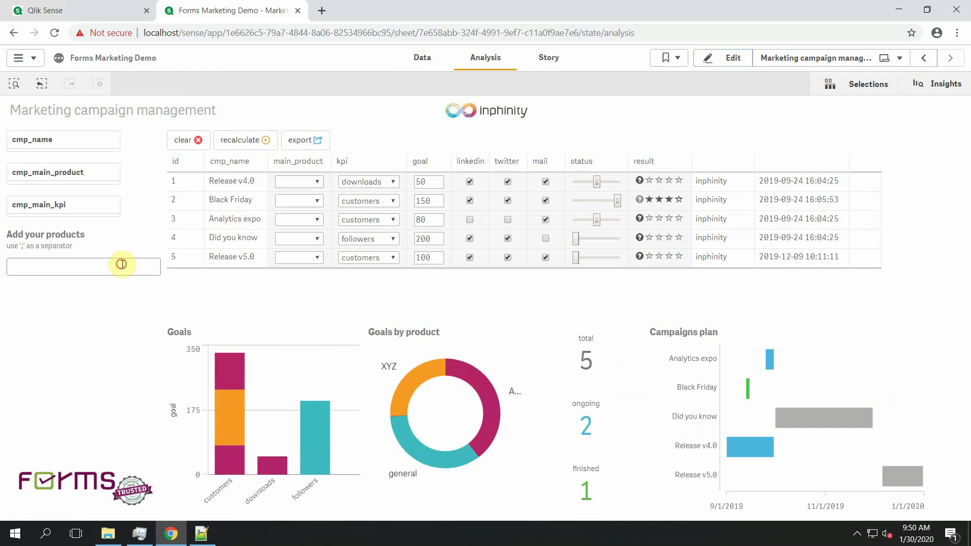
type("P1;")
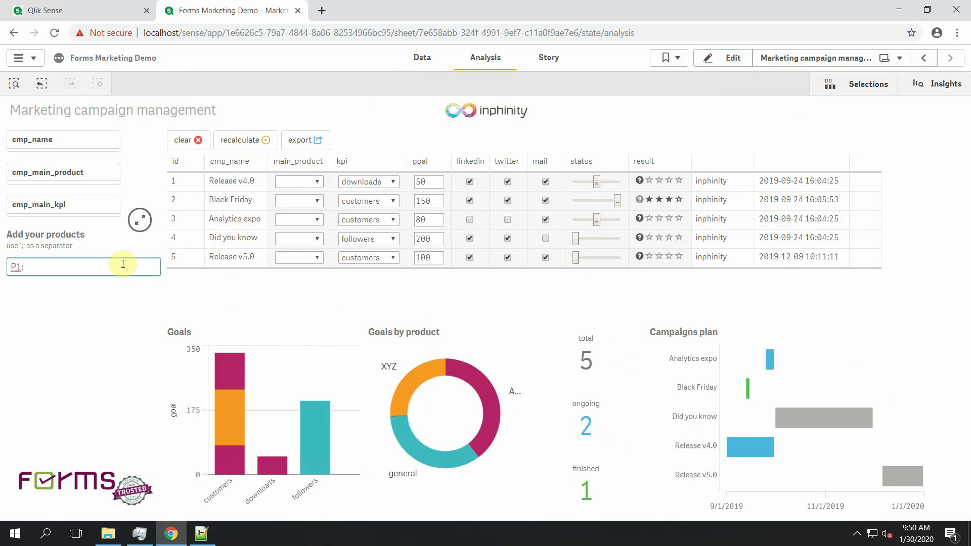
type("P2")
left_click(305, 184)
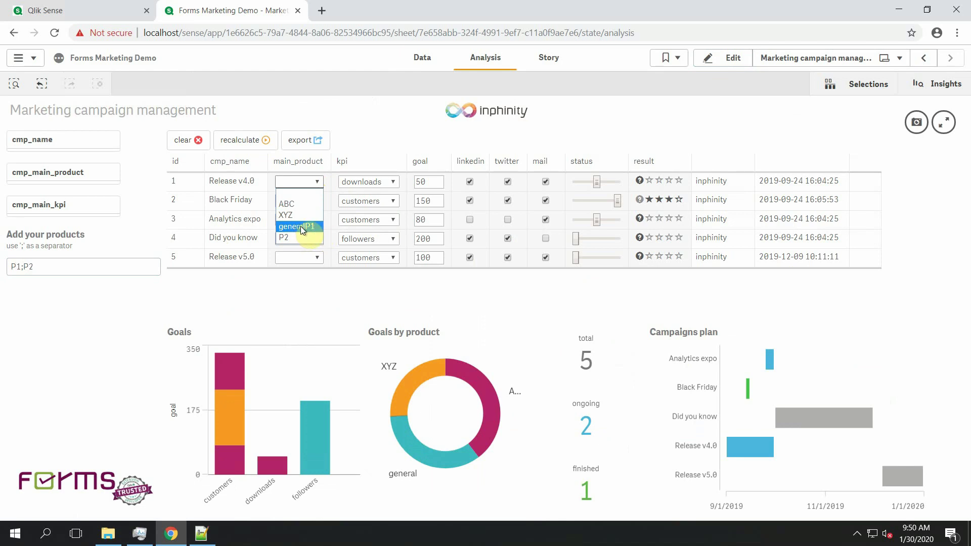
- Insert a leading ';' before $(v_product) in the main_product options expression and apply it
left_click(726, 59)
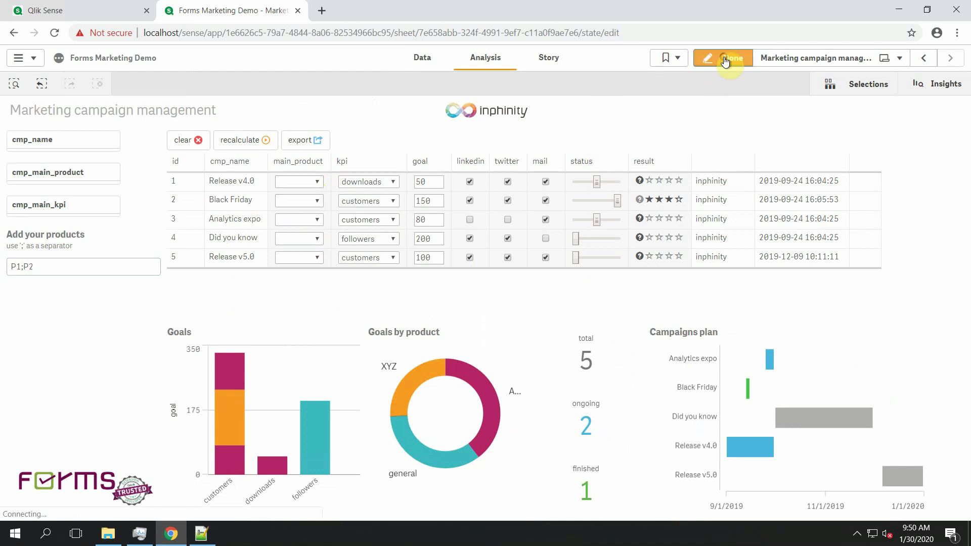
scroll(905, 411, "down", 4)
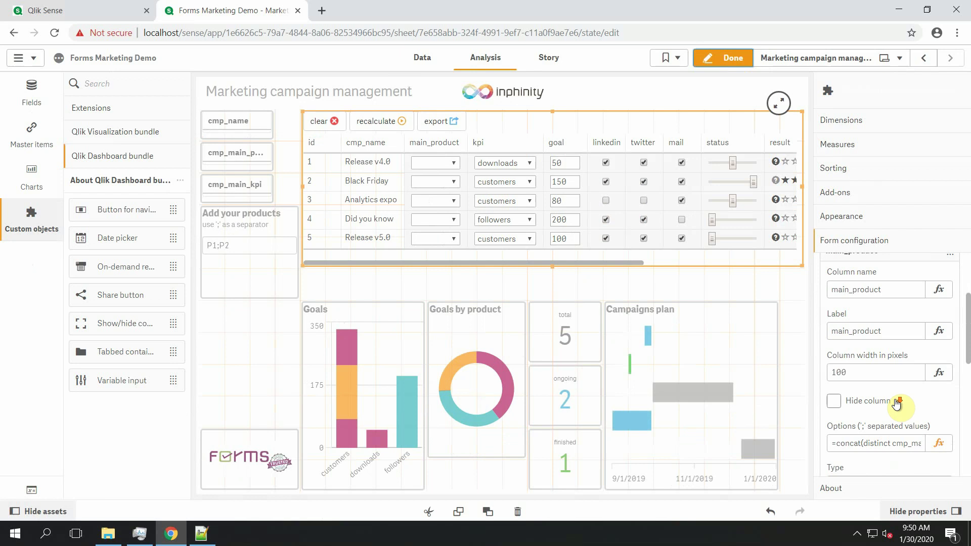
left_click(935, 381)
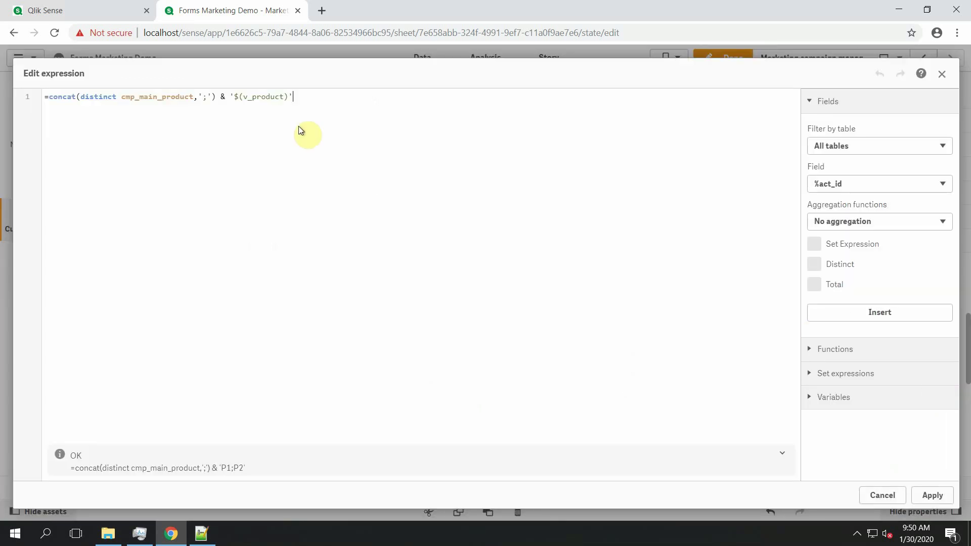
left_click(235, 97)
type(";")
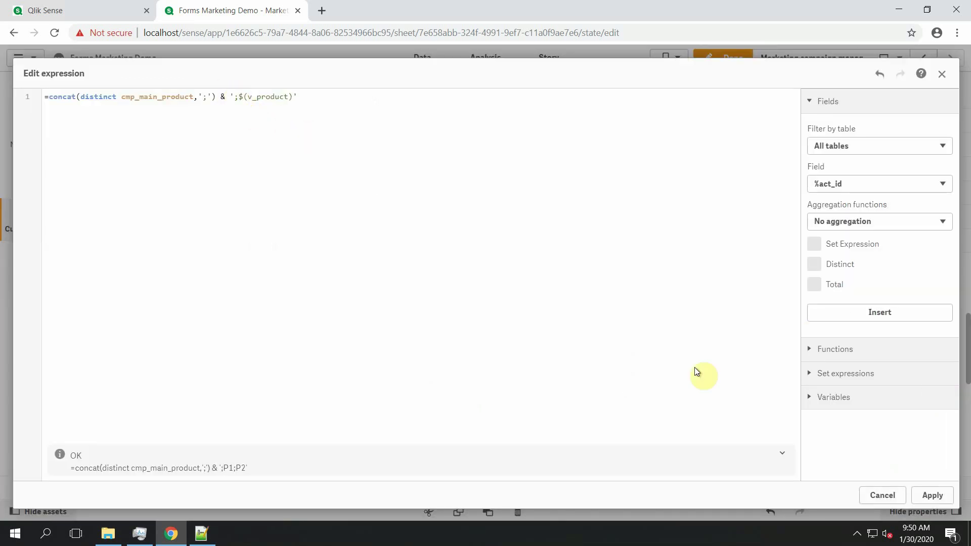
left_click(932, 496)
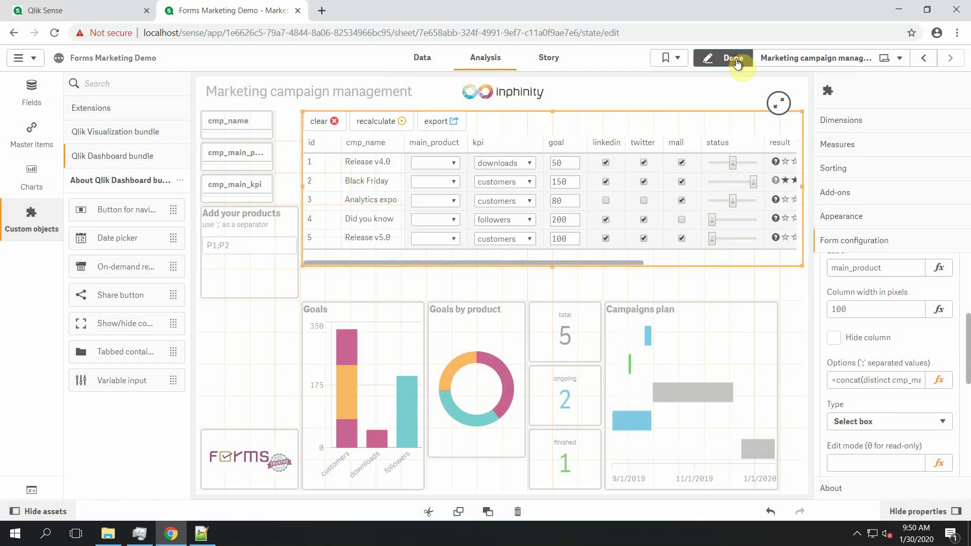
left_click(722, 57)
- Append ;P3 to the Add your products box and confirm P3 appears in row 1's main_product list
left_click(301, 183)
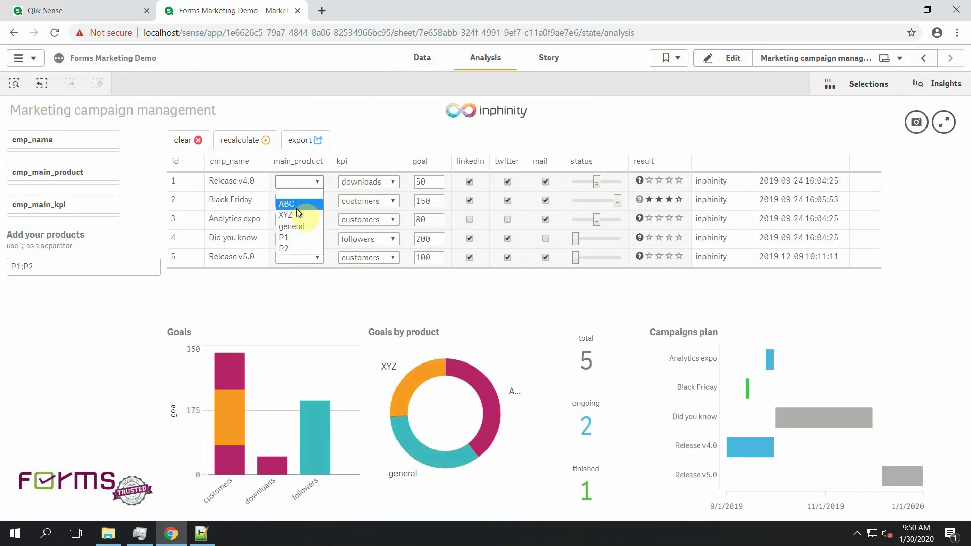
left_click(109, 262)
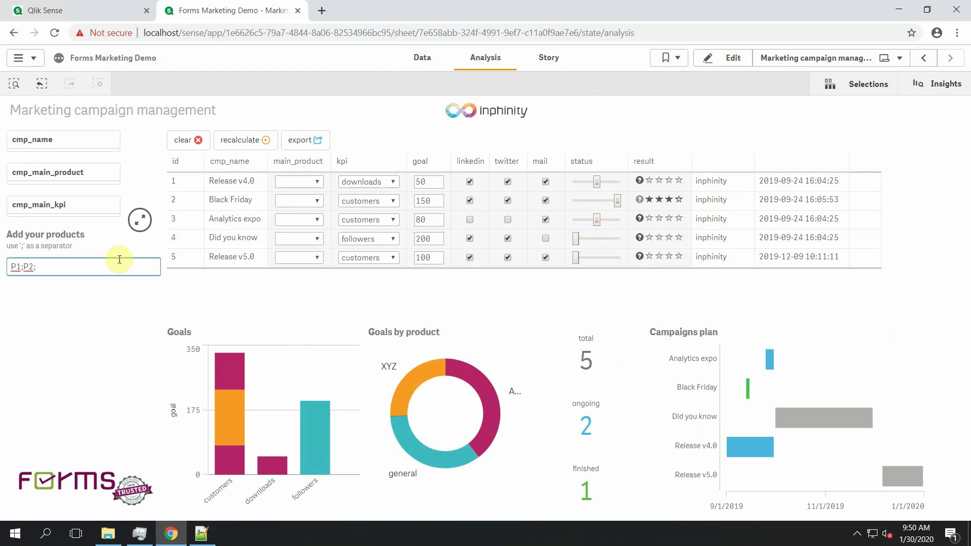
type(";P3")
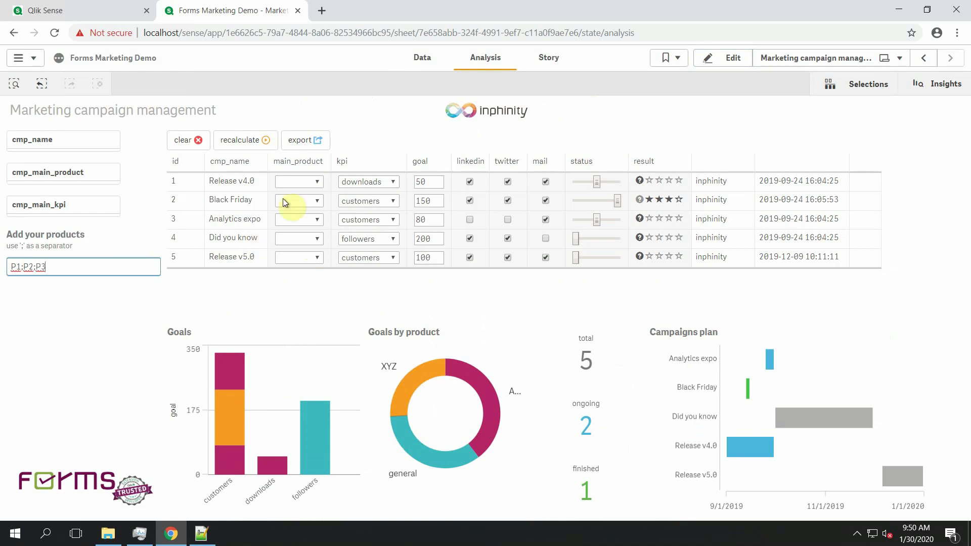
left_click(297, 182)
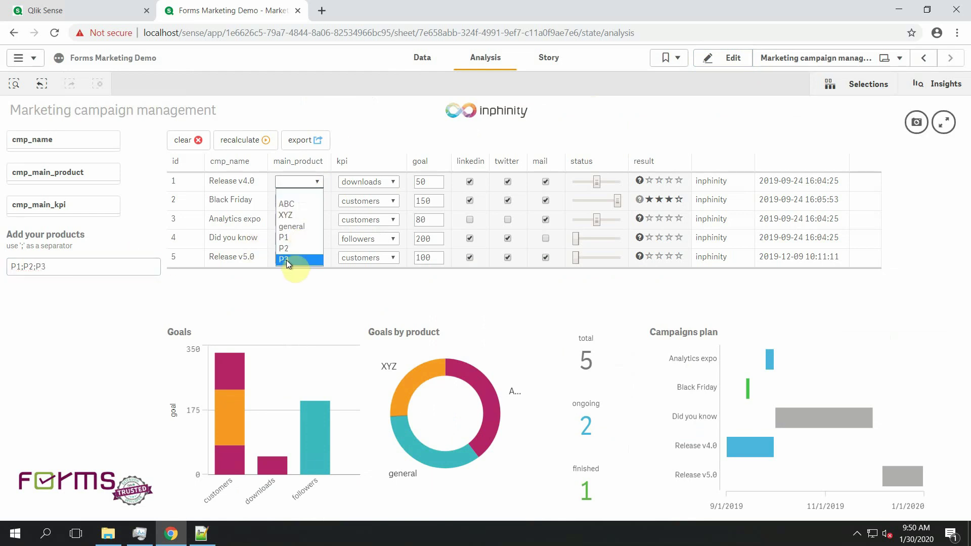